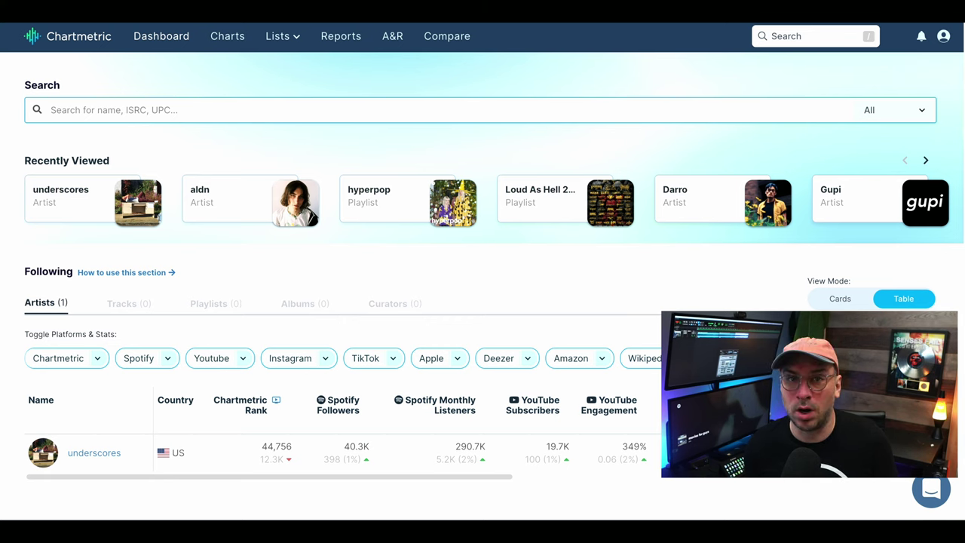
Open underscores' Artist Overview from Recently Viewed and scroll through its genres, songwriters and rankings.
left_click(63, 205)
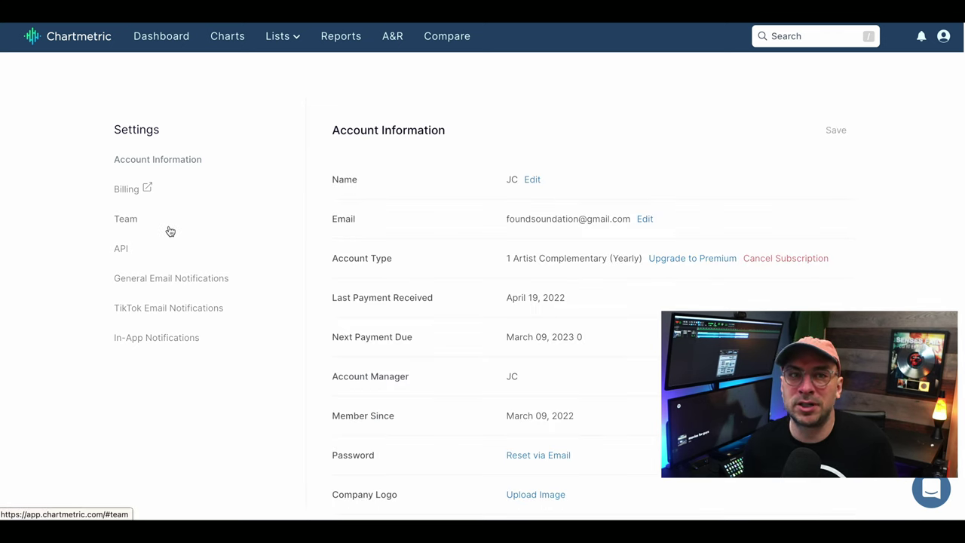
scroll(452, 204, "down", 3)
scroll(467, 202, "down", 3)
scroll(464, 204, "up", 3)
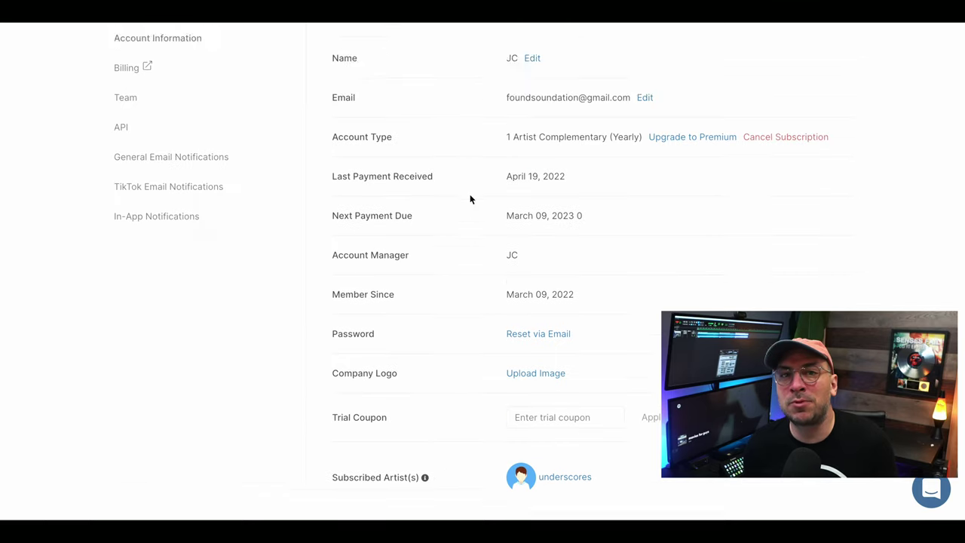
scroll(470, 199, "down", 3)
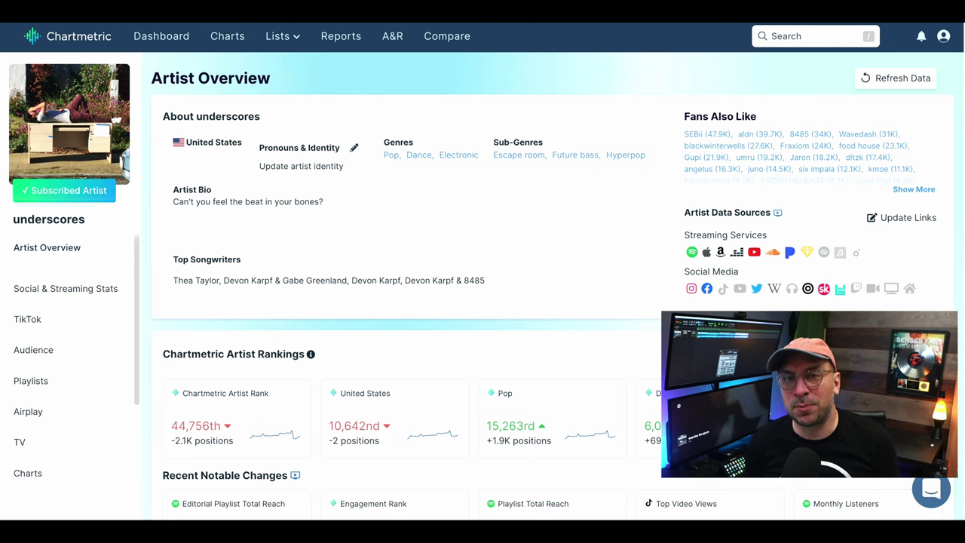
scroll(873, 202, "down", 6)
left_click(884, 185)
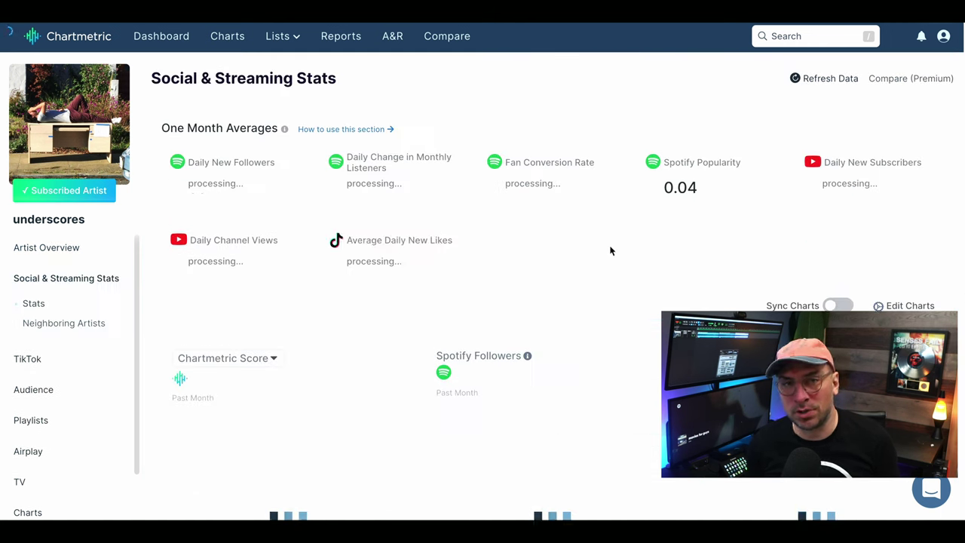
scroll(605, 253, "down", 5)
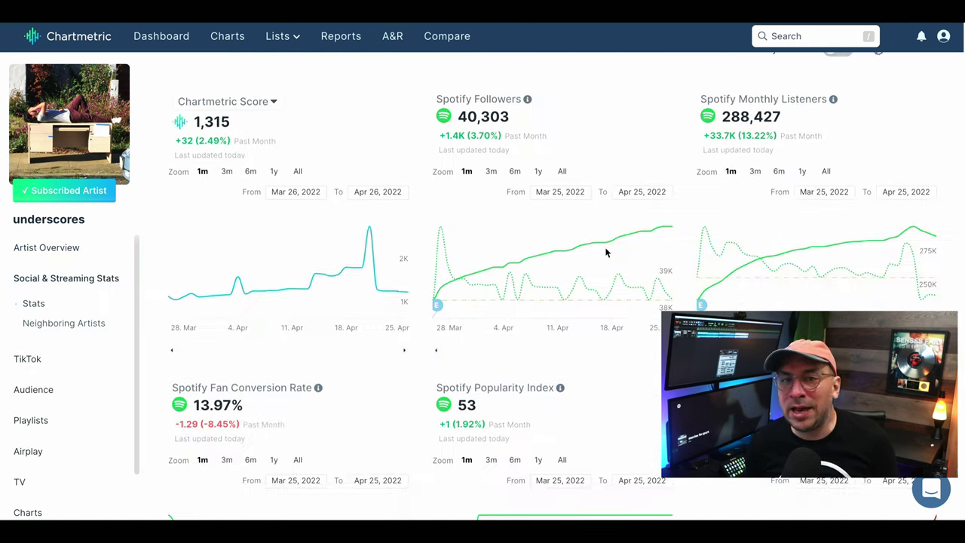
scroll(605, 253, "down", 3)
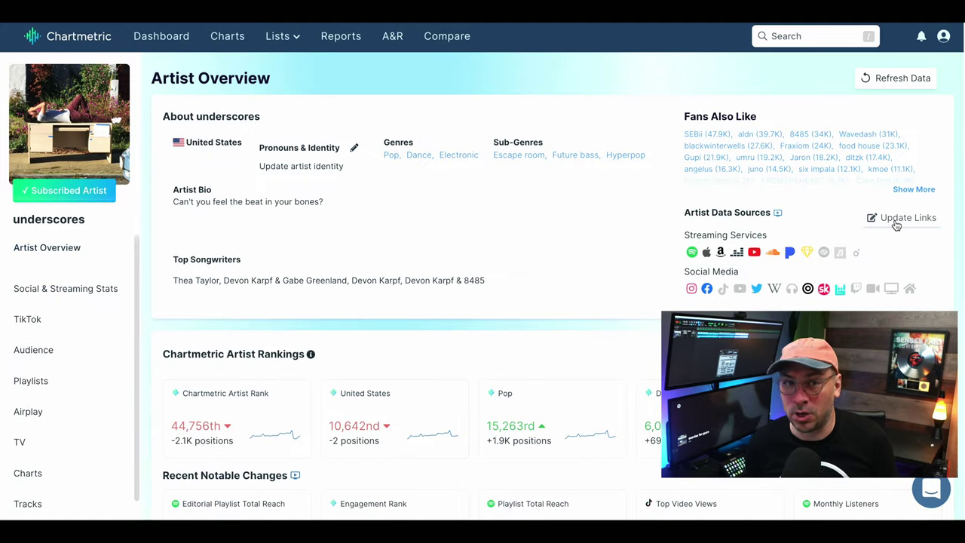
left_click(897, 218)
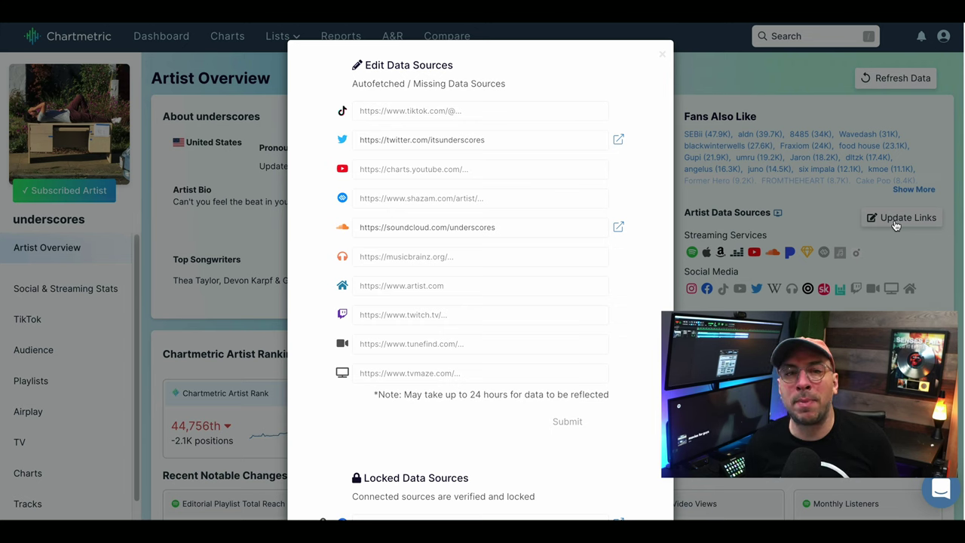
Close the data sources editor and scroll down through underscores' Social & Streaming Stats charts.
left_click(747, 78)
scroll(485, 230, "down", 15)
scroll(605, 252, "down", 4)
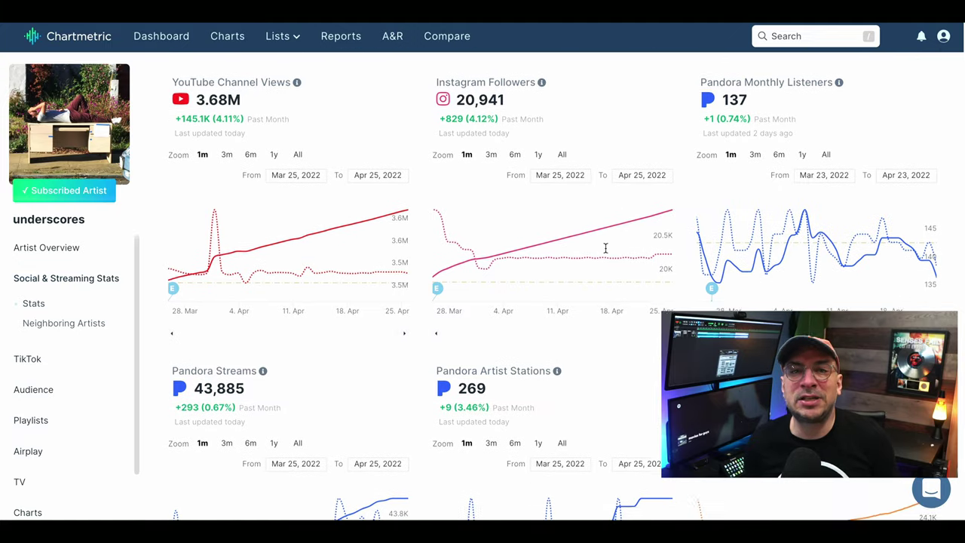
scroll(605, 253, "down", 4)
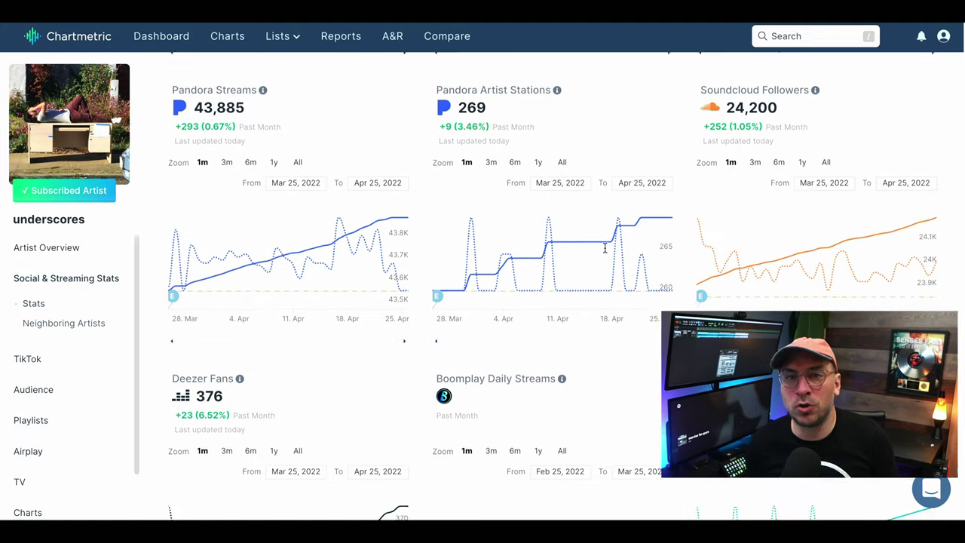
scroll(605, 252, "down", 3)
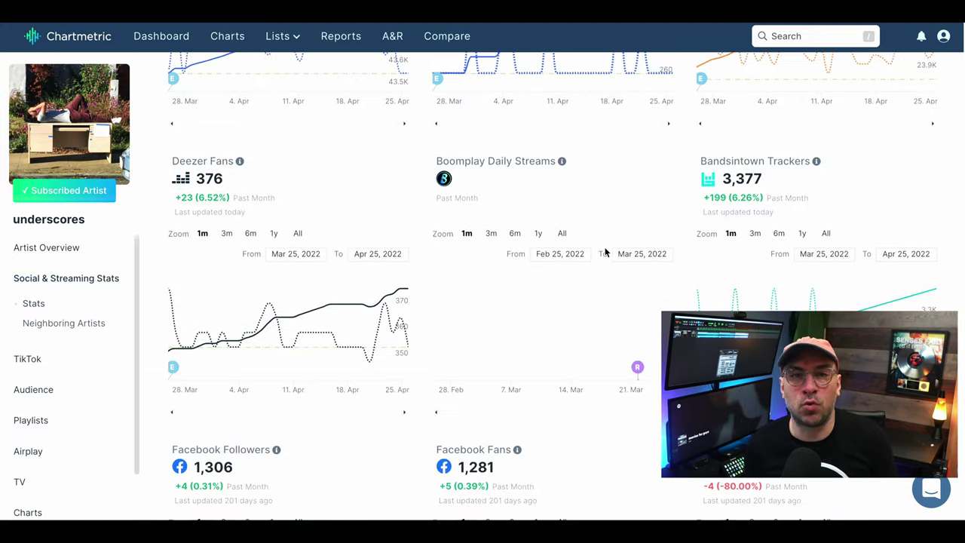
scroll(606, 253, "down", 3)
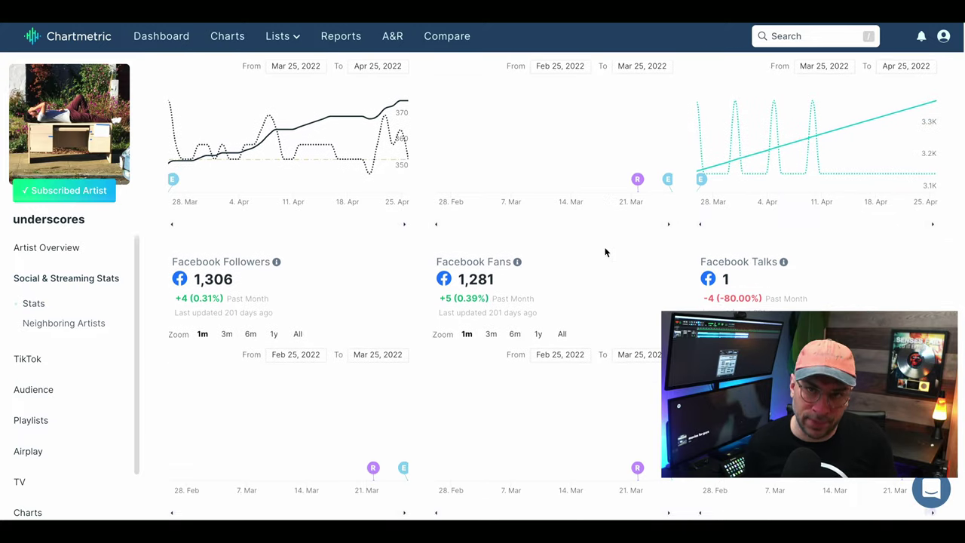
scroll(605, 253, "down", 3)
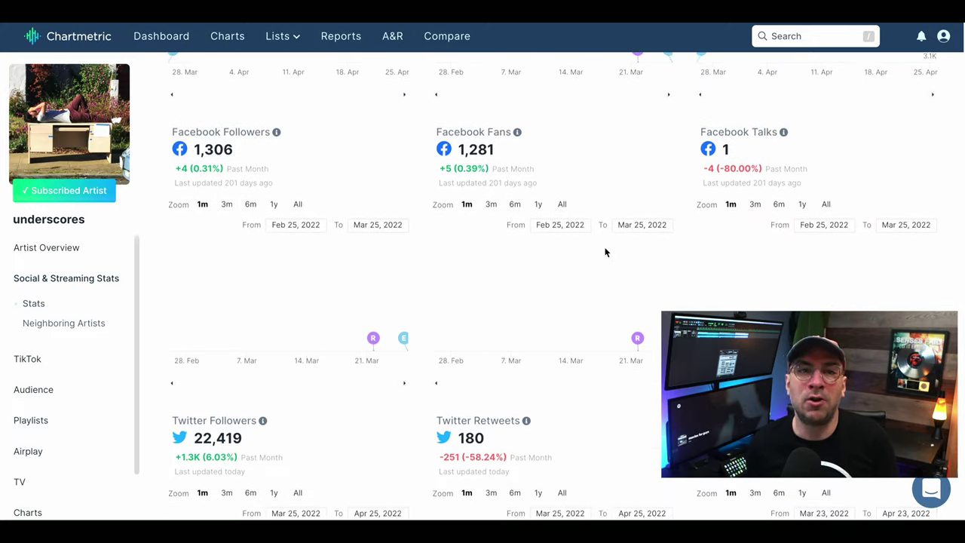
scroll(606, 252, "down", 4)
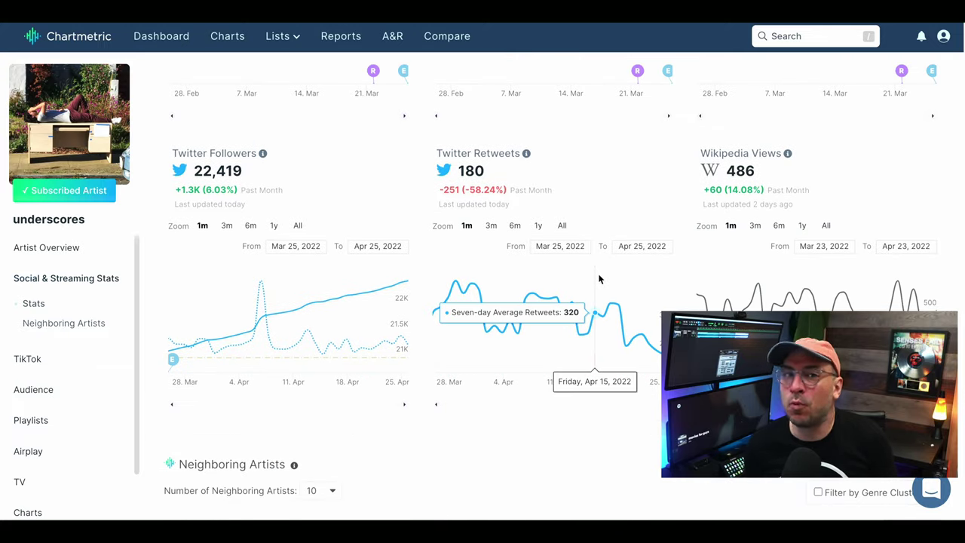
scroll(599, 279, "down", 2)
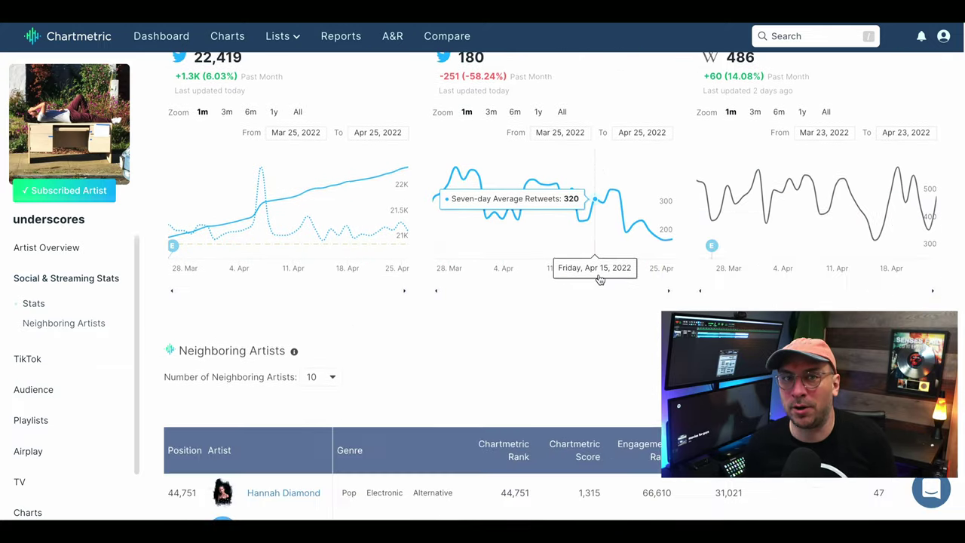
Finish browsing the charts and jump to the Neighboring Artists table, ranks 44,751–44,761.
scroll(600, 278, "down", 2)
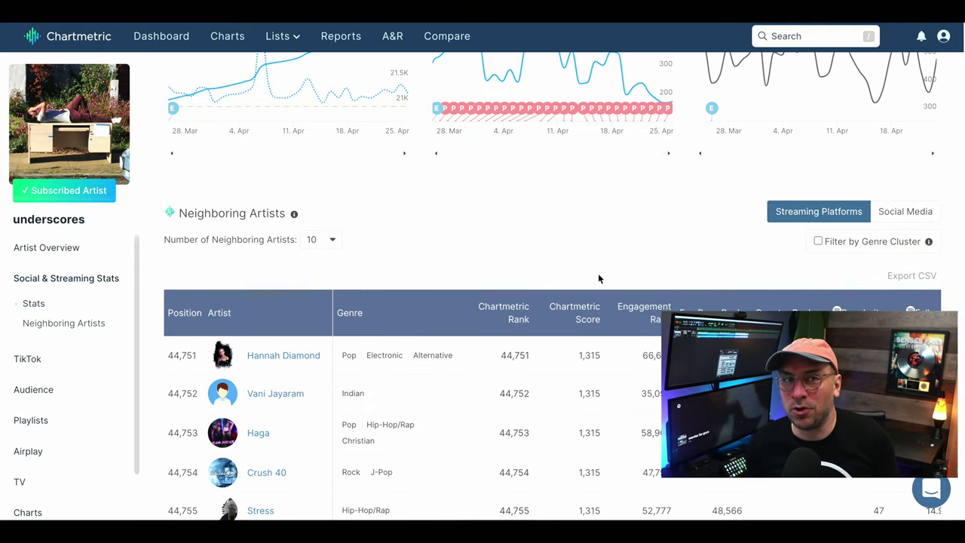
scroll(599, 278, "down", 2)
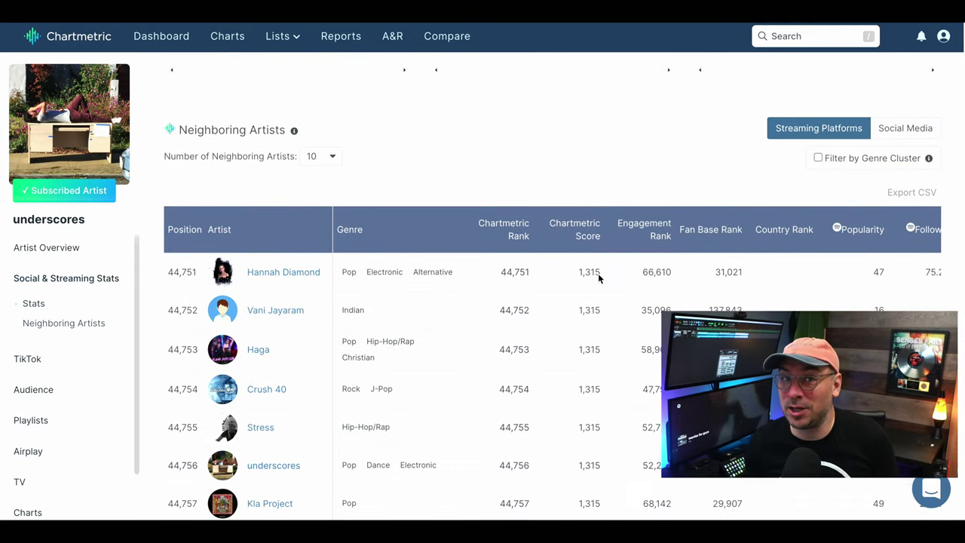
scroll(597, 278, "down", 2)
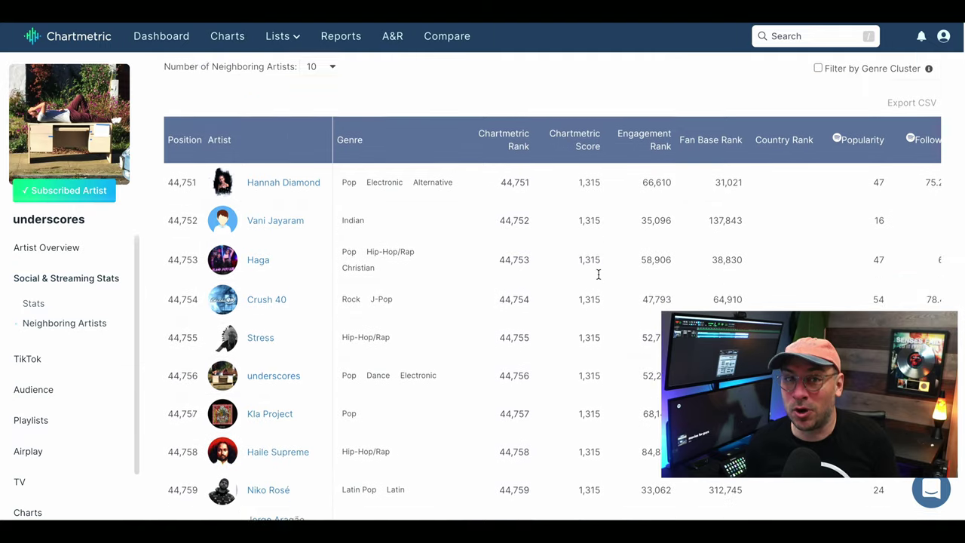
scroll(598, 274, "down", 3)
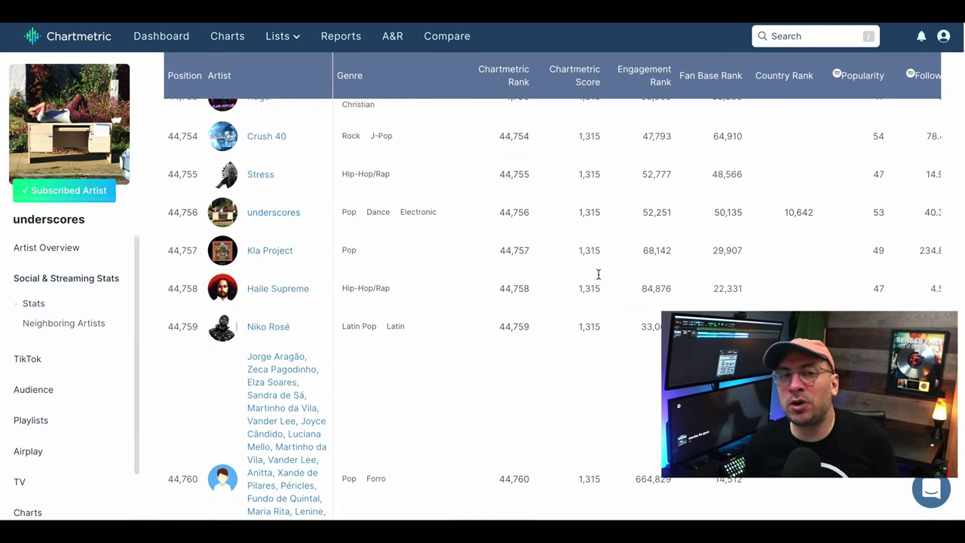
scroll(598, 274, "down", 2)
scroll(598, 275, "down", 2)
scroll(598, 278, "up", 5)
scroll(598, 279, "up", 3)
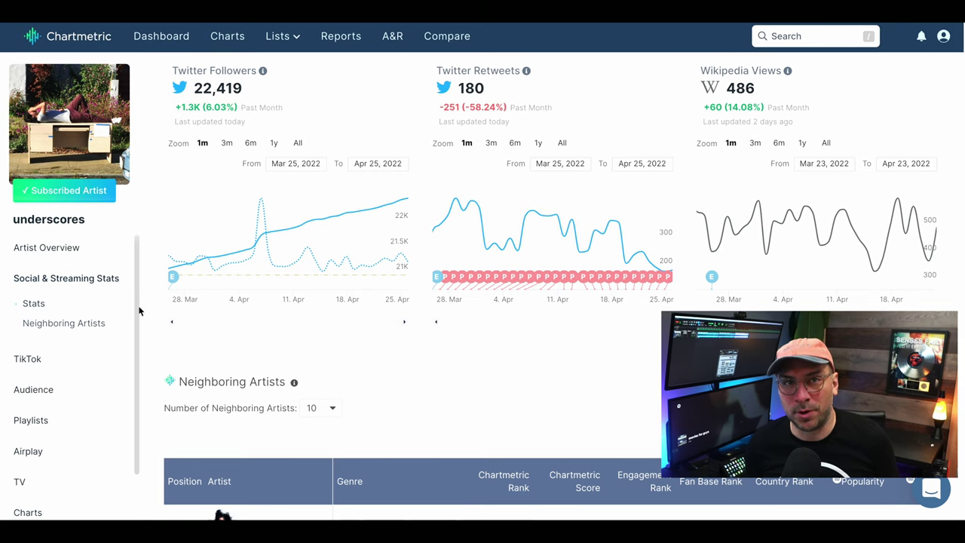
left_click(94, 322)
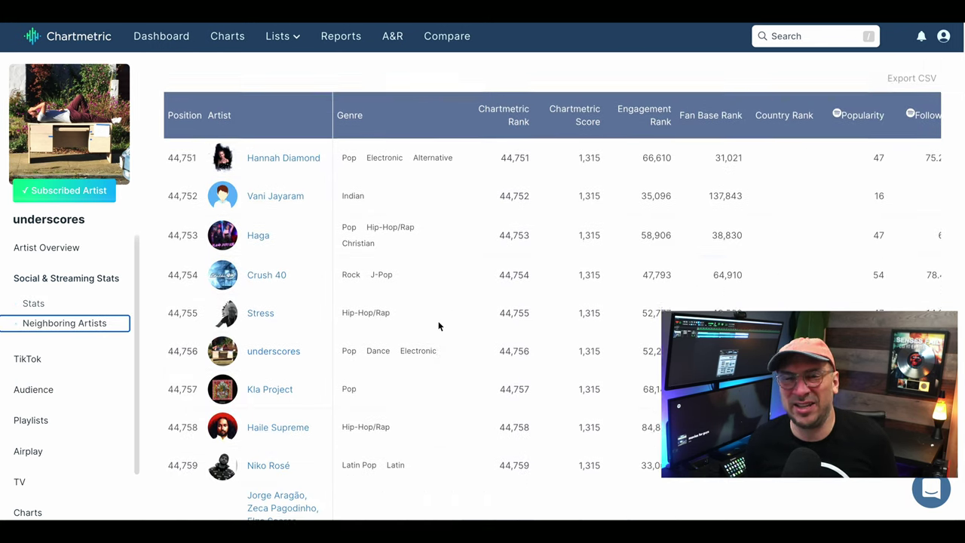
Review the Pandora, Soundcloud, Deezer (376), Bandsintown (3,377) and Facebook (1,306) stat cards.
scroll(439, 325, "down", 1)
scroll(439, 325, "down", 1)
scroll(439, 326, "up", 10)
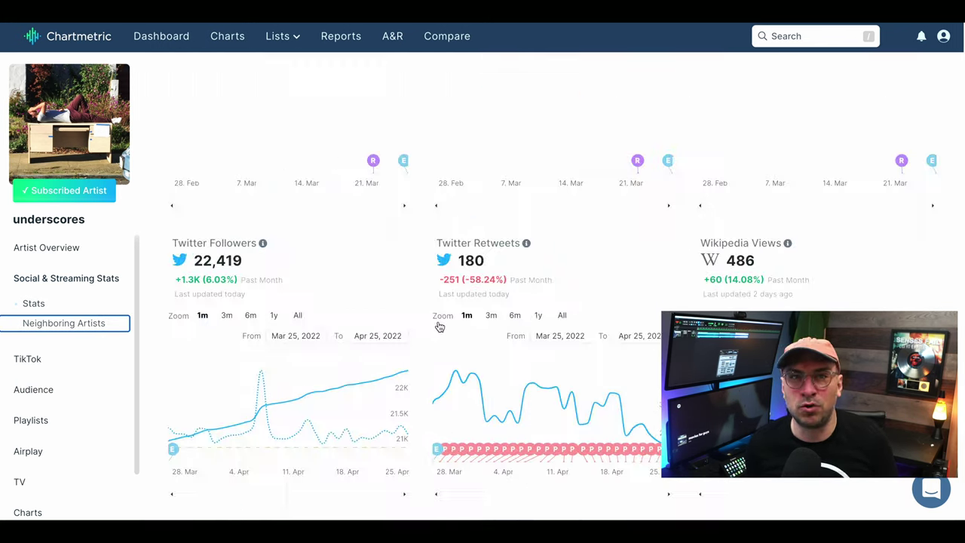
scroll(438, 326, "up", 10)
scroll(439, 326, "up", 5)
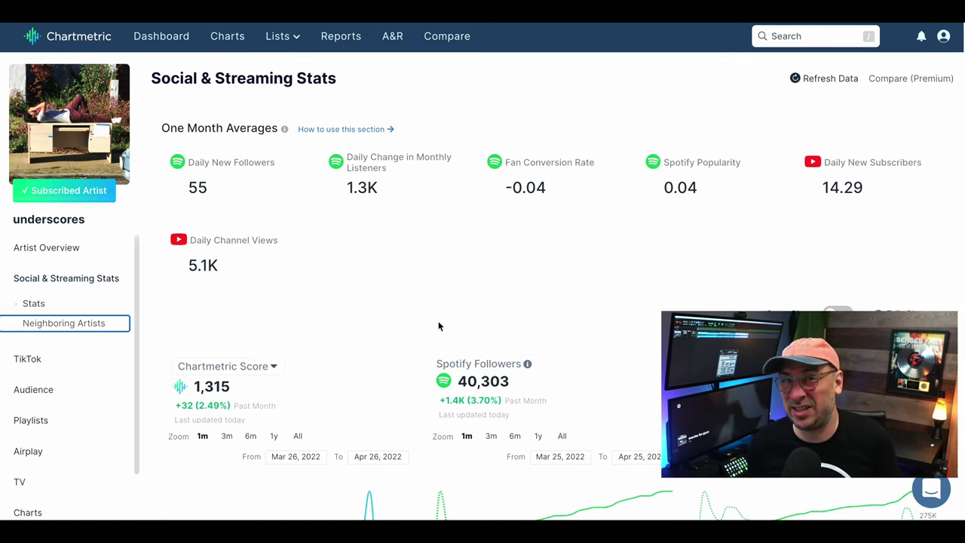
scroll(439, 325, "down", 1)
scroll(439, 325, "down", 5)
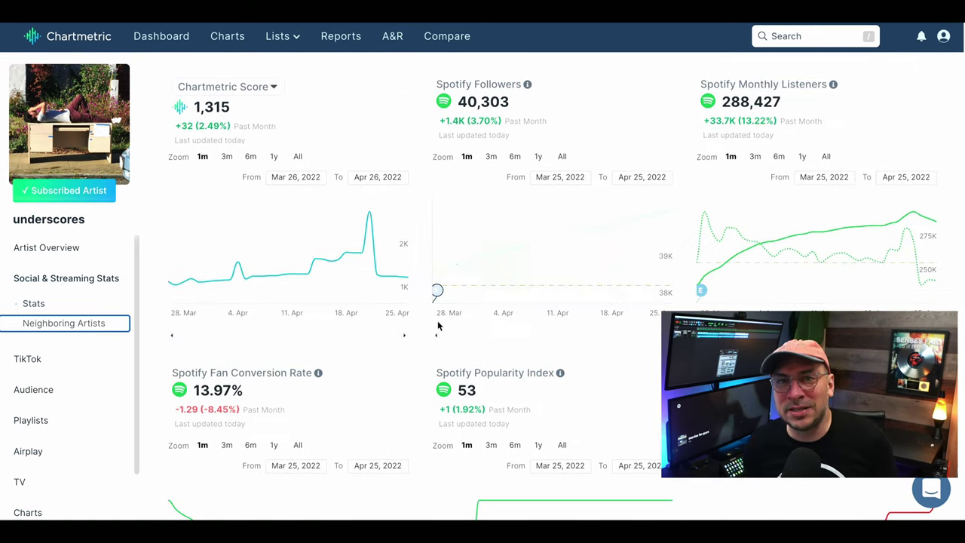
scroll(438, 326, "down", 4)
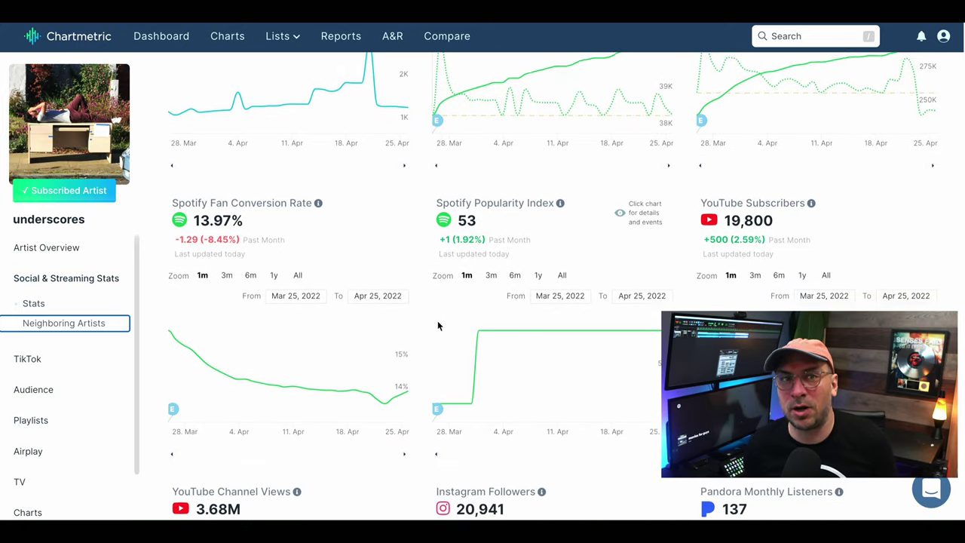
scroll(438, 325, "down", 7)
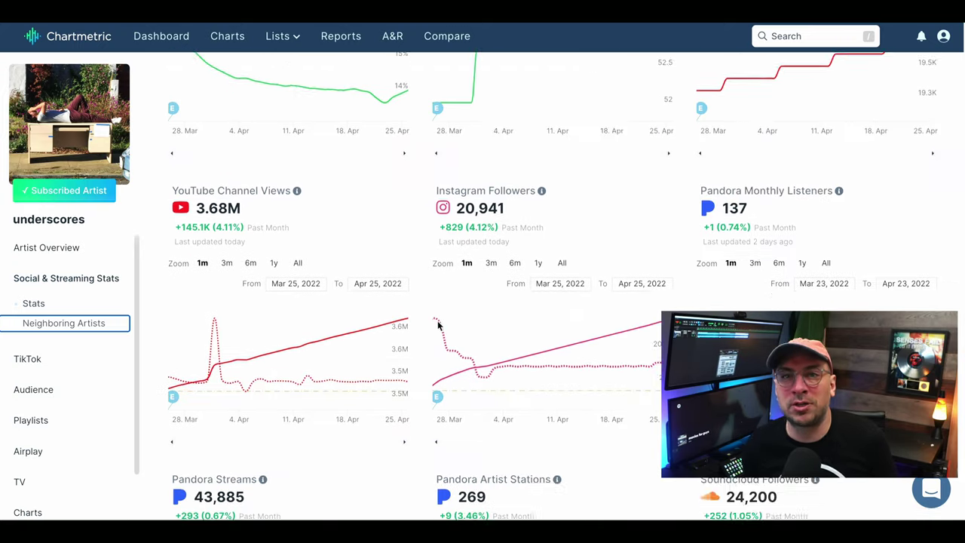
scroll(438, 326, "down", 7)
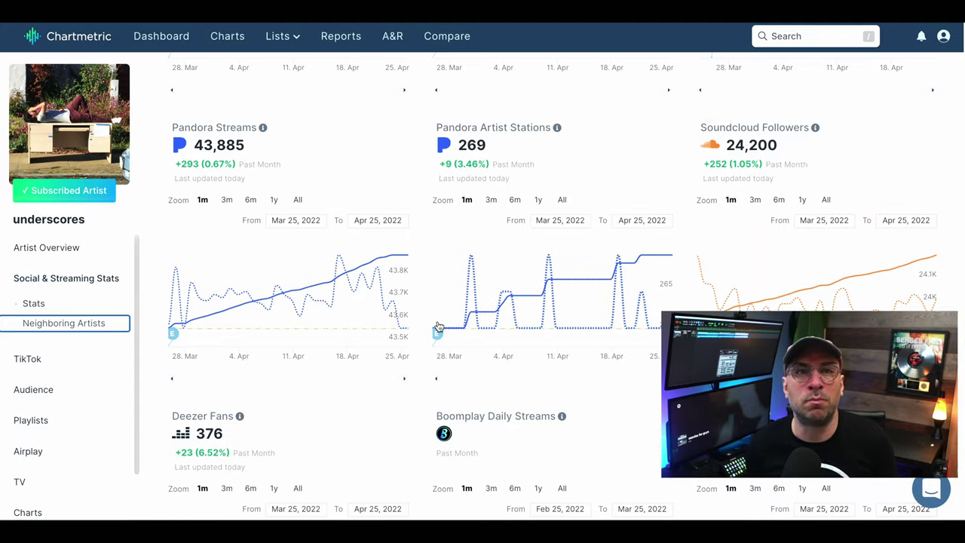
scroll(438, 326, "down", 6)
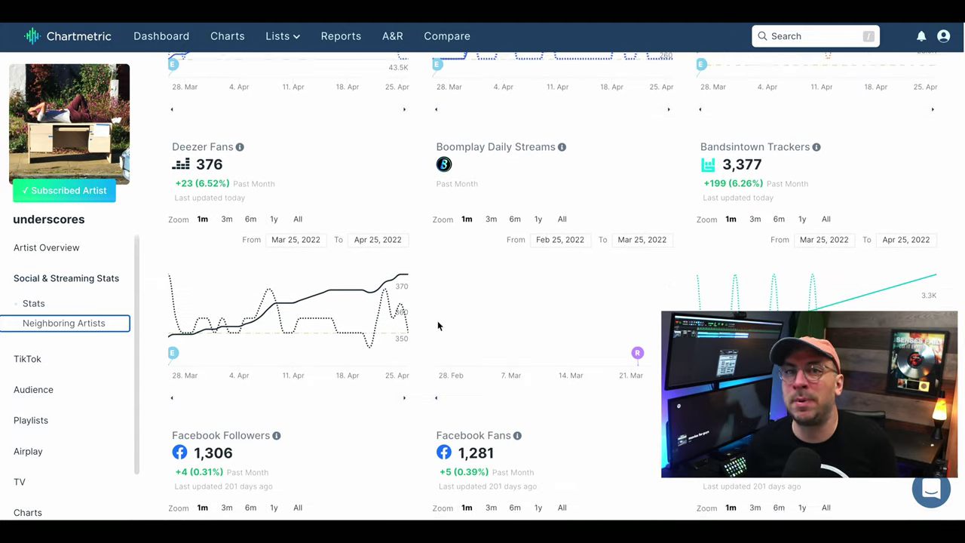
scroll(437, 326, "down", 3)
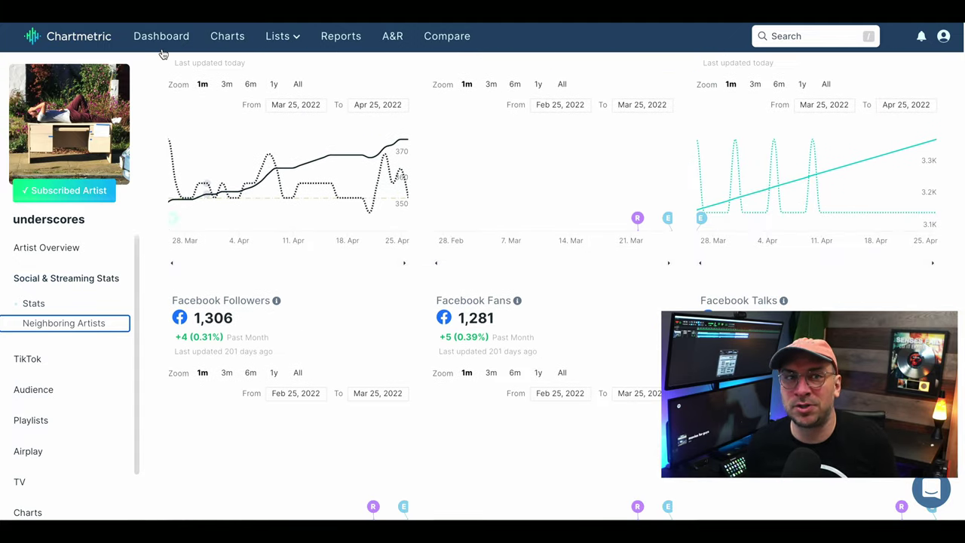
Go to the Dashboard and scroll down its content.
left_click(157, 37)
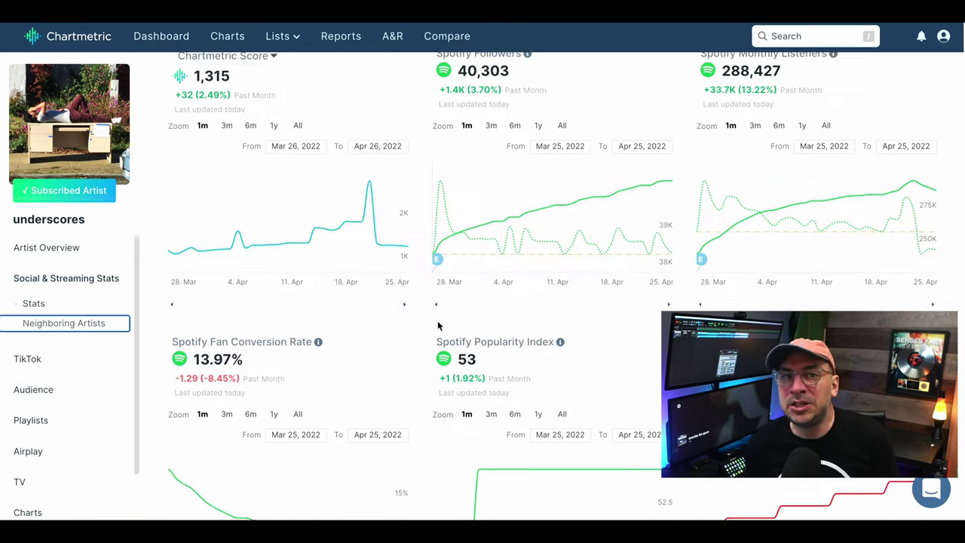
scroll(438, 326, "down", 2)
scroll(438, 326, "down", 6)
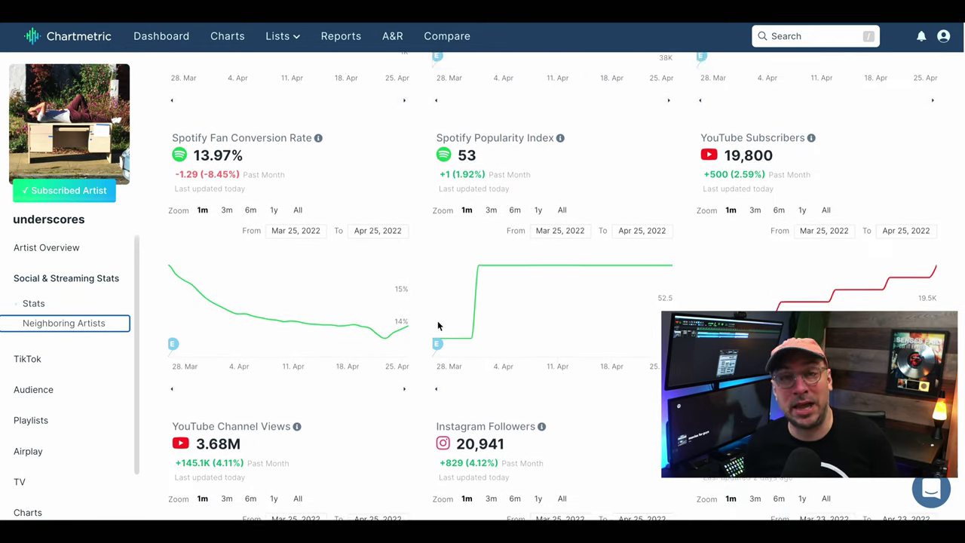
scroll(438, 326, "down", 8)
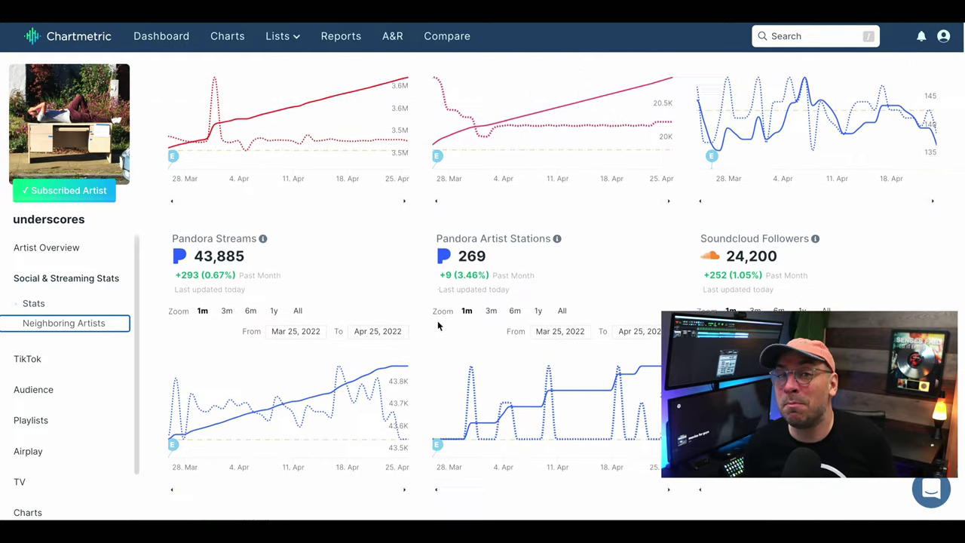
scroll(438, 326, "down", 5)
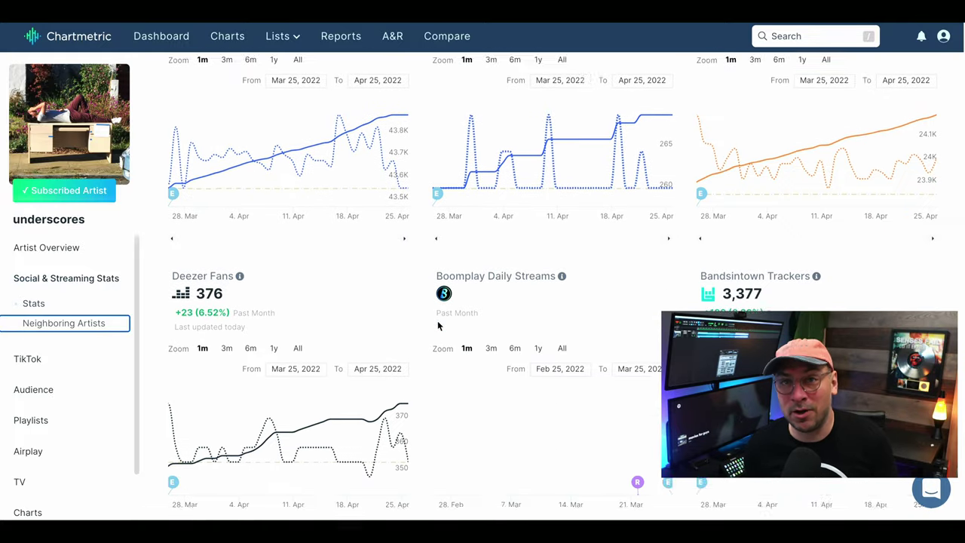
scroll(438, 326, "down", 5)
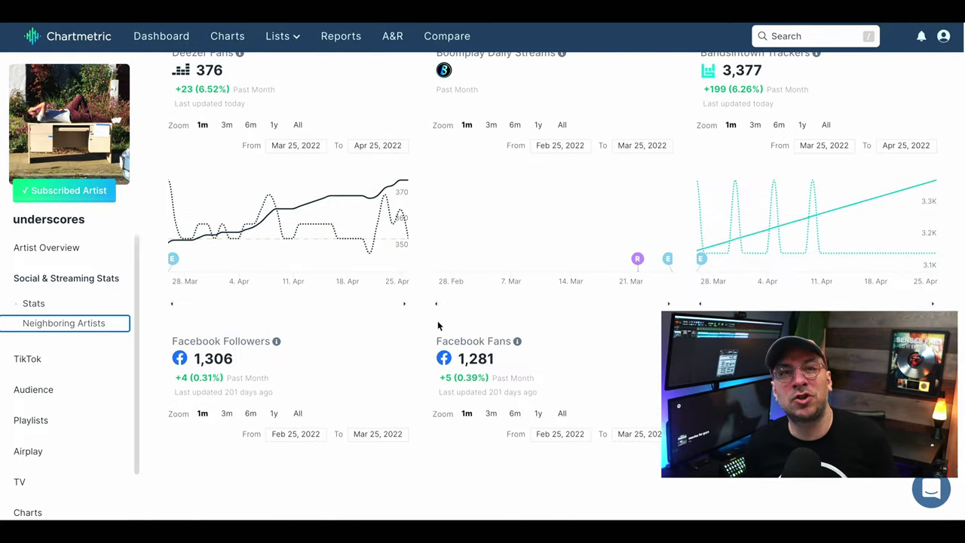
Return to the Dashboard and scroll through the overall Artists ranking table.
left_click(158, 36)
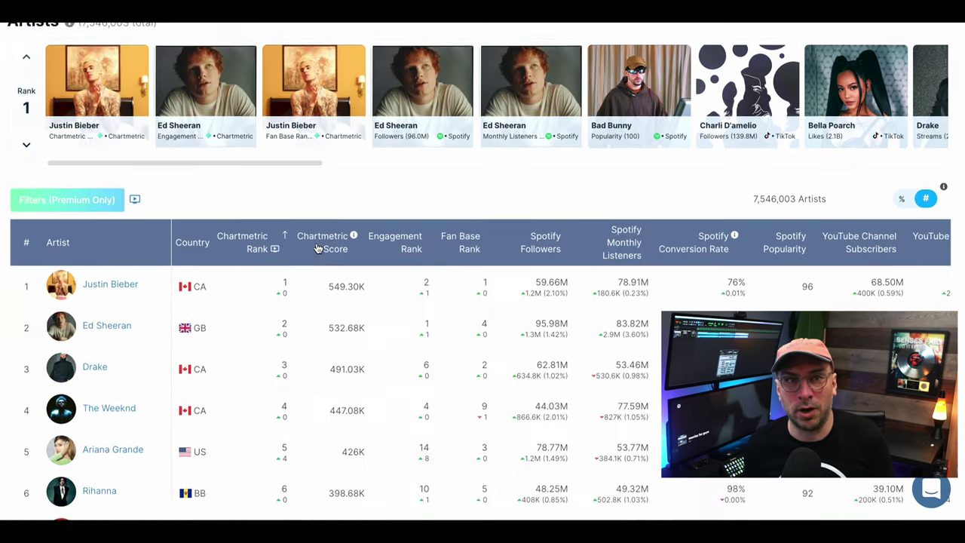
scroll(318, 249, "down", 1)
scroll(318, 249, "down", 15)
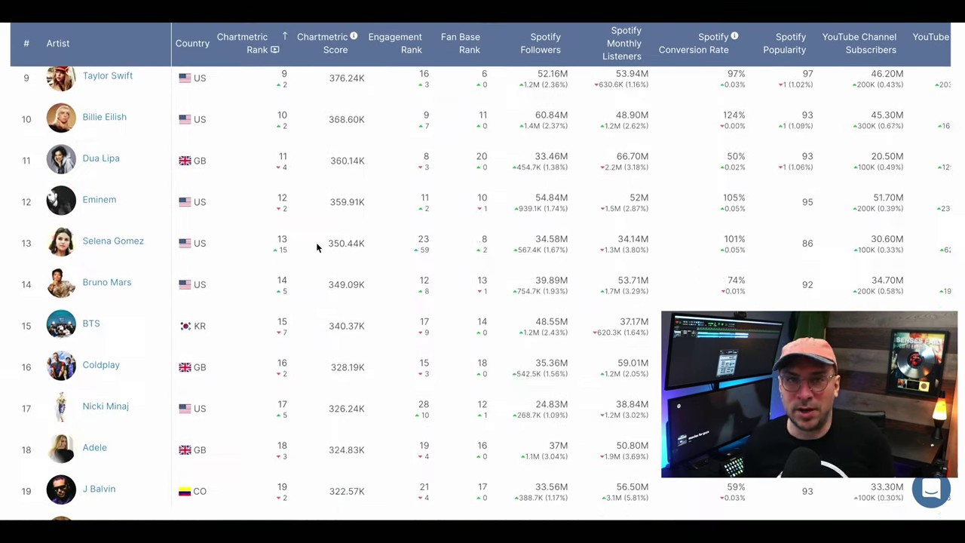
scroll(317, 244, "down", 1)
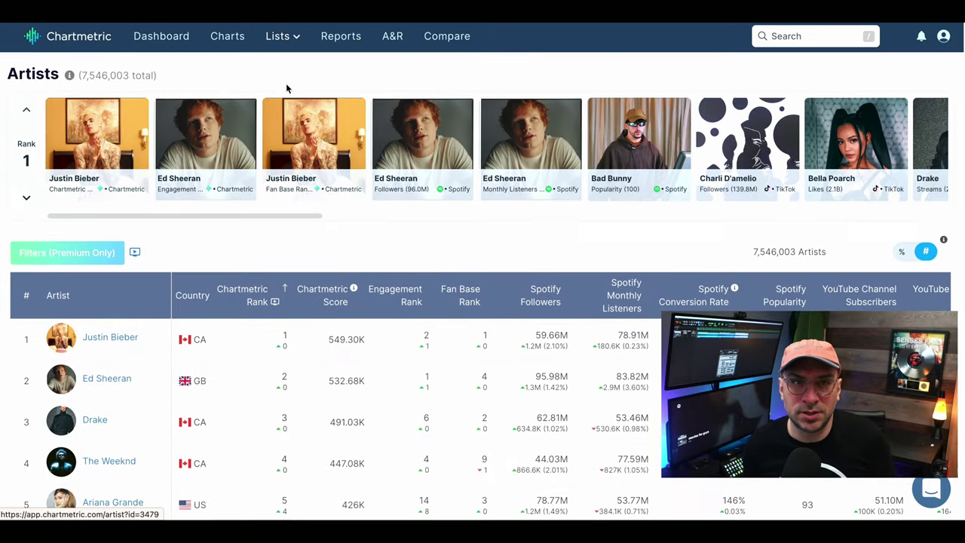
mouse_move(287, 31)
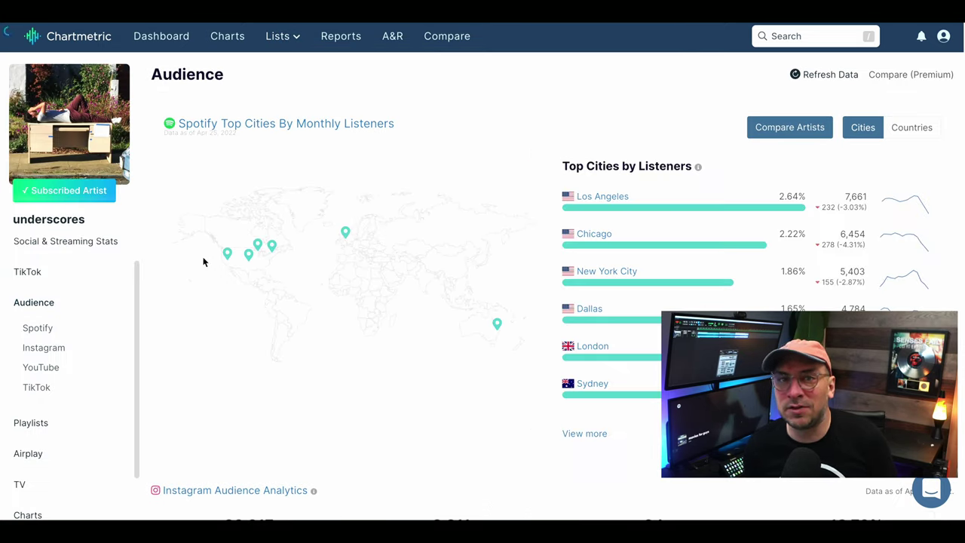
Scroll through underscores' Instagram audience, brand affinities, notable followers, top posts and popular mentions.
scroll(203, 261, "down", 5)
scroll(203, 261, "down", 2)
scroll(203, 262, "down", 3)
scroll(203, 261, "down", 4)
scroll(202, 255, "down", 2)
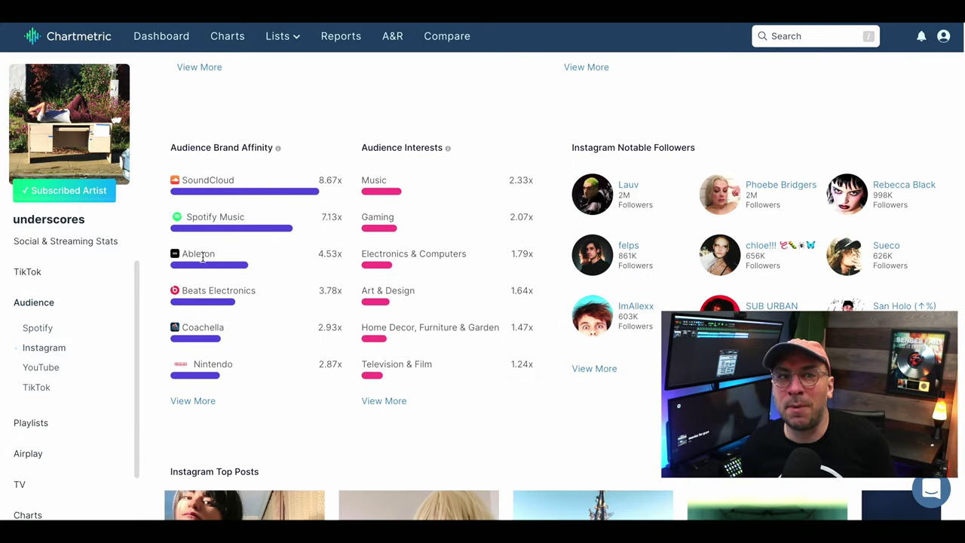
scroll(202, 257, "down", 3)
scroll(202, 260, "down", 3)
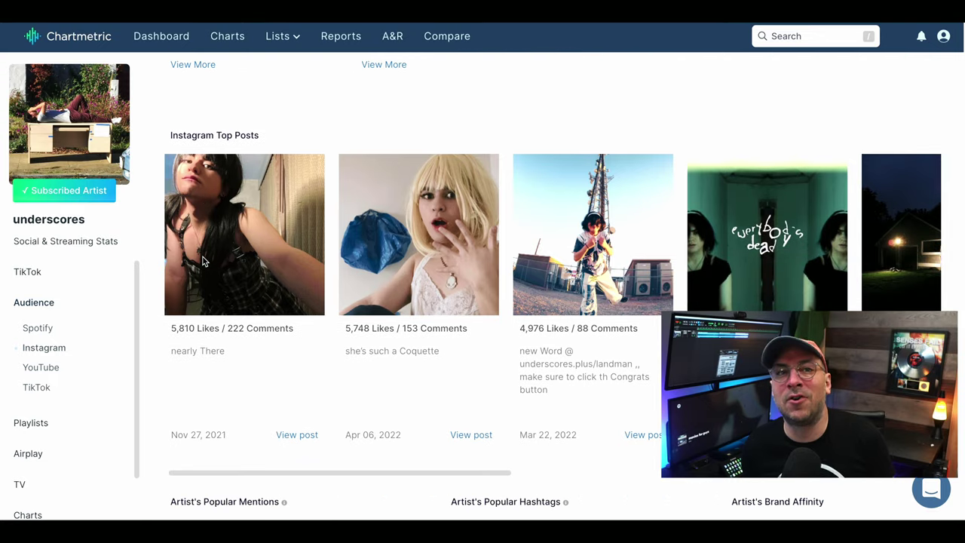
scroll(202, 256, "down", 2)
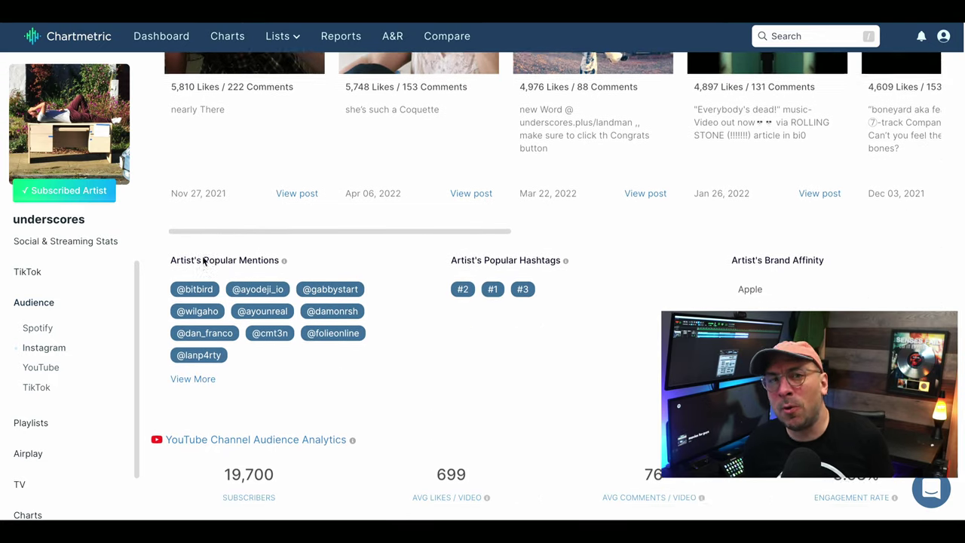
scroll(202, 258, "down", 1)
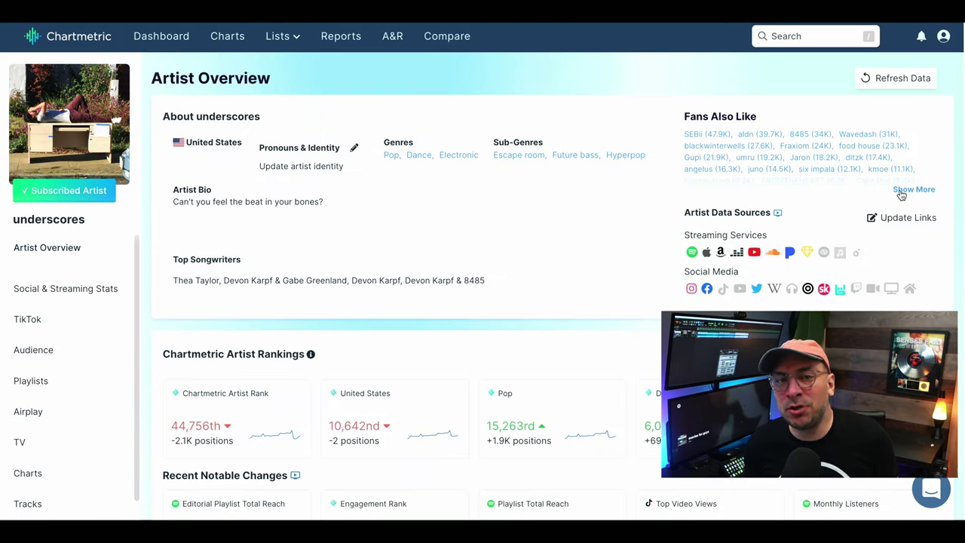
Expand underscores' full Fans Also Like list, then go to the Dashboard.
left_click(902, 192)
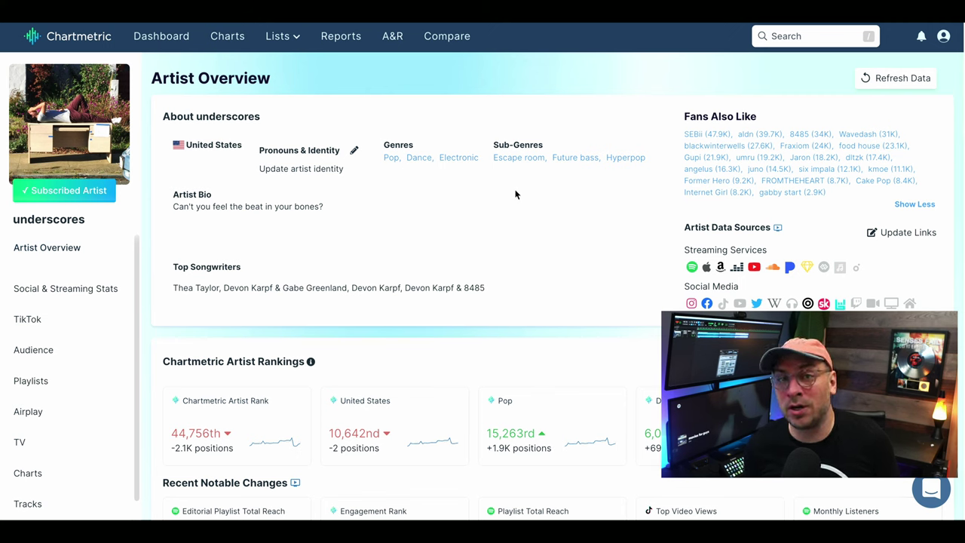
mouse_move(169, 47)
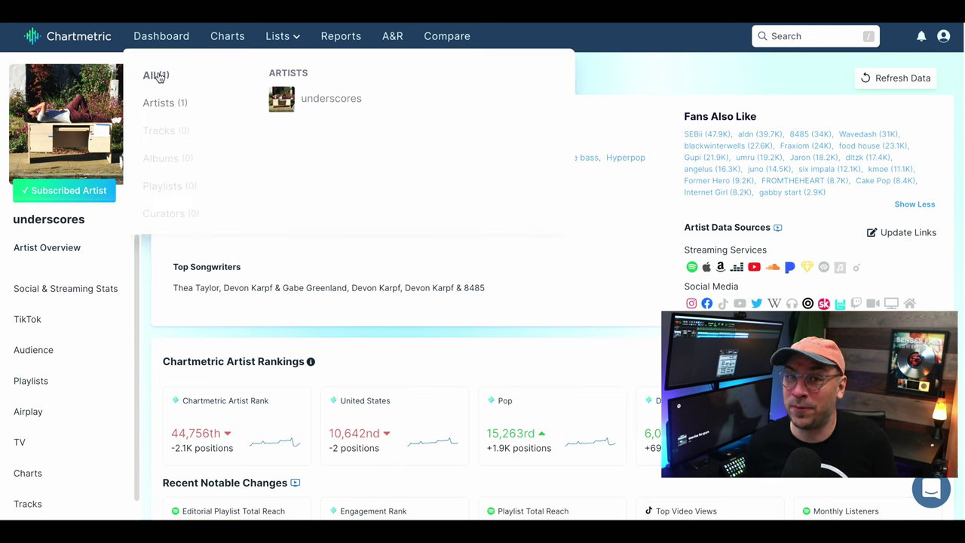
left_click(187, 38)
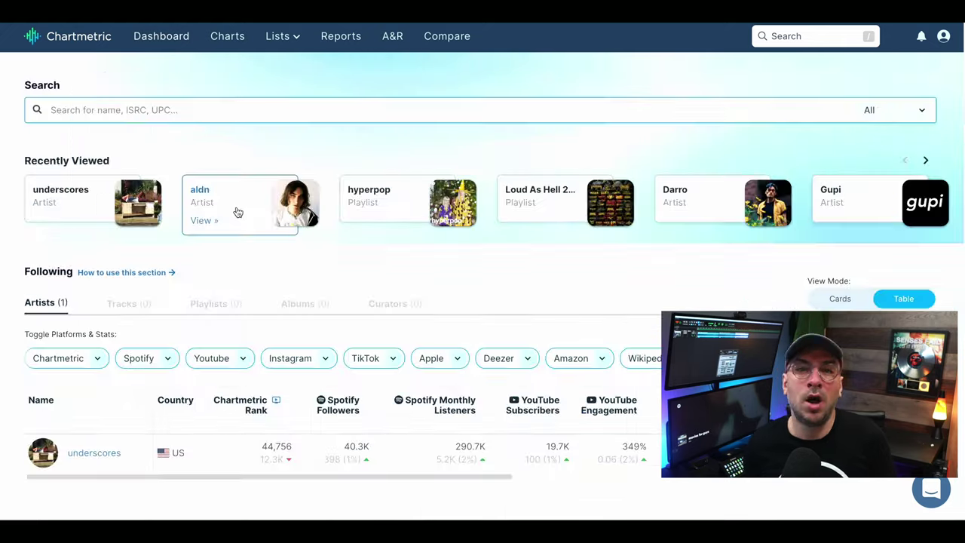
Open aldn's Artist Overview and review its 6,007th rank and 574.7K Spotify monthly listeners.
left_click(236, 211)
scroll(355, 216, "down", 10)
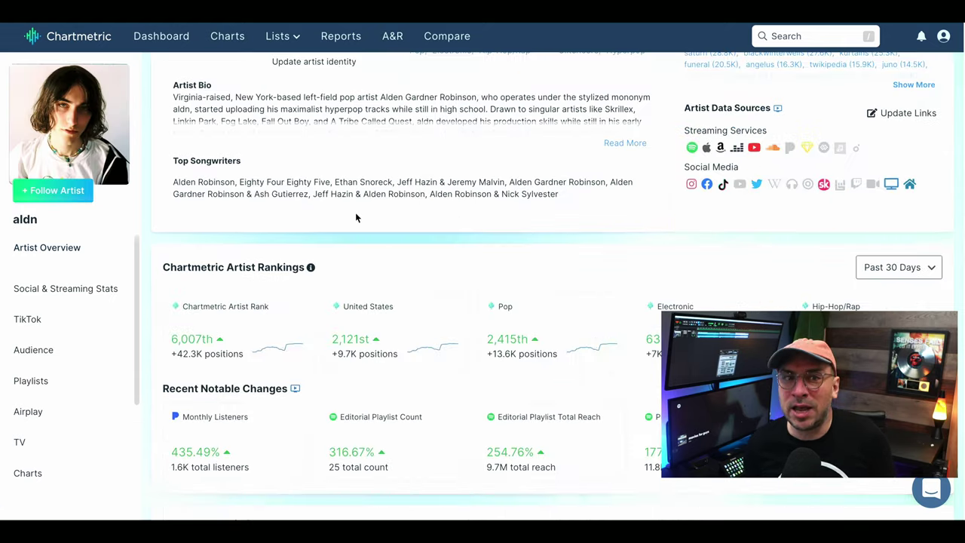
scroll(355, 216, "down", 2)
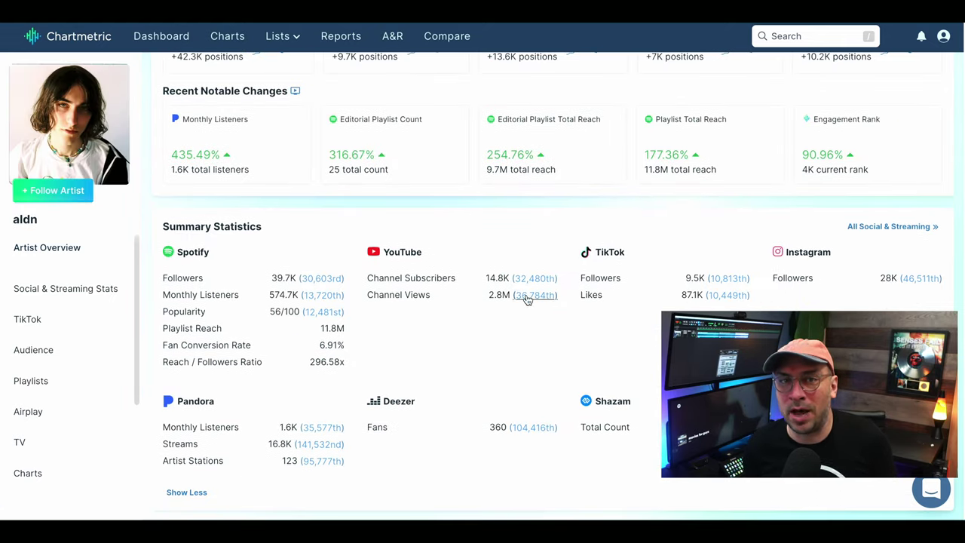
scroll(439, 250, "down", 1)
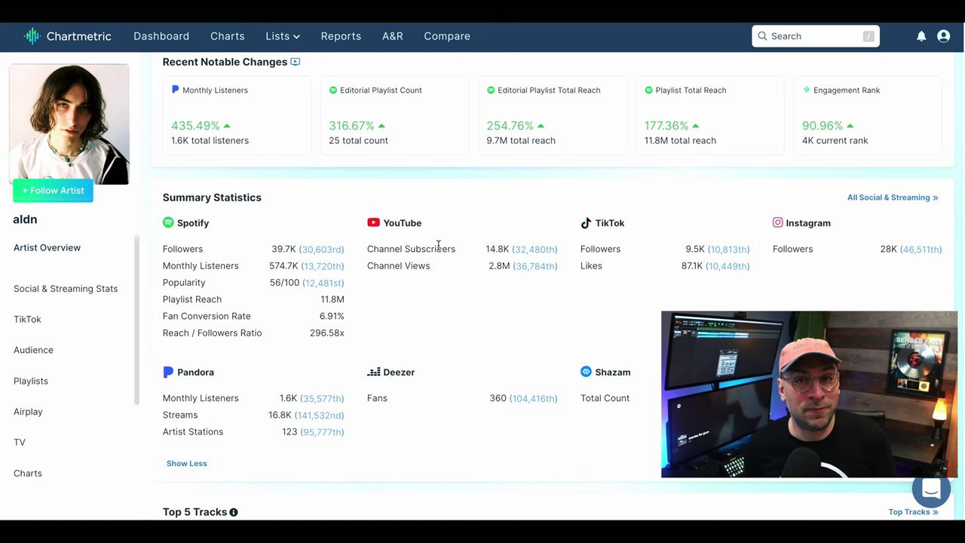
scroll(438, 244, "up", 4)
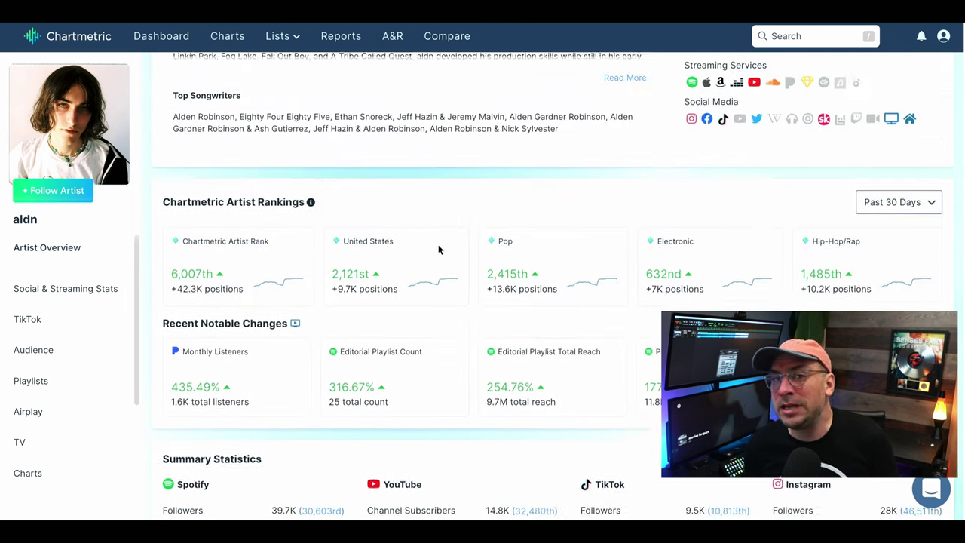
Scroll to underscores' Instagram gender, age, ethnicity, language and fan location charts (United States 62.59%).
scroll(438, 245, "up", 3)
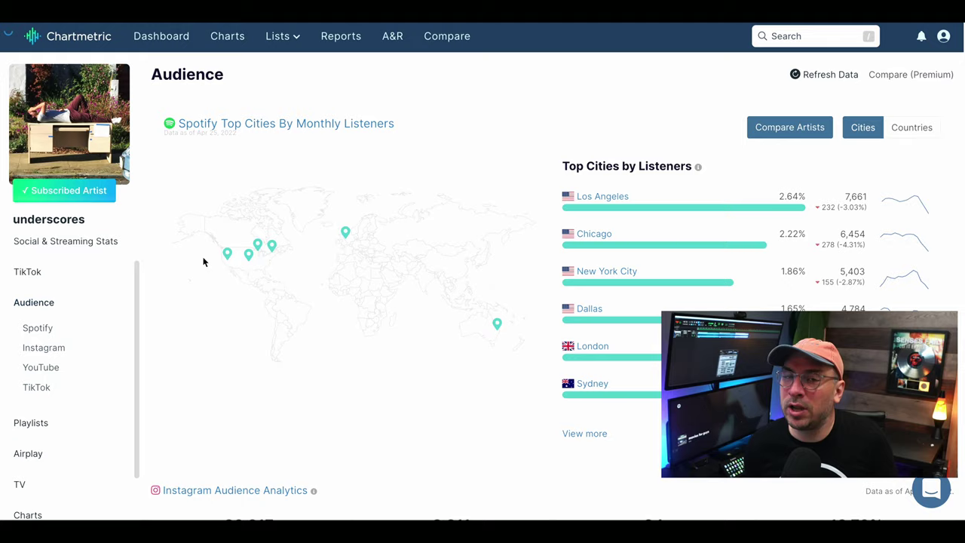
scroll(203, 261, "down", 5)
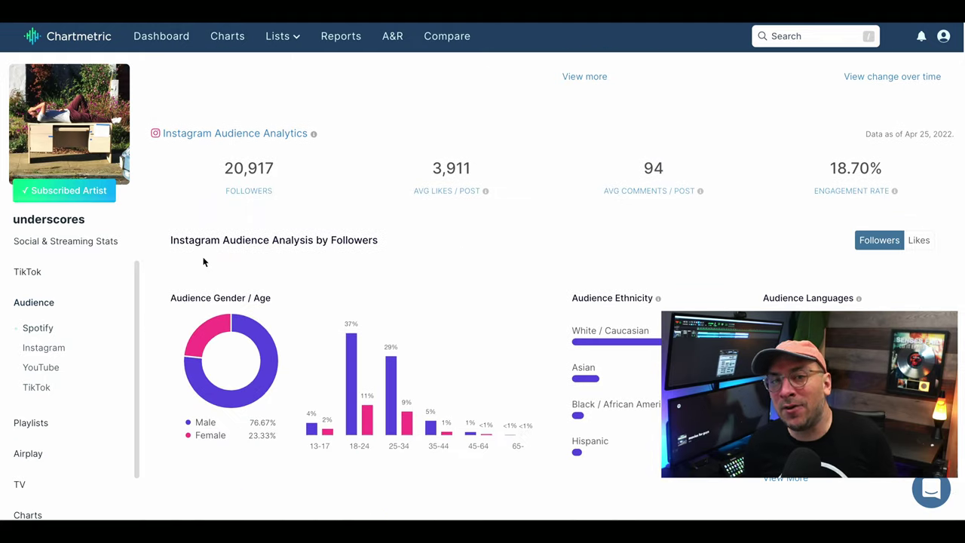
scroll(202, 262, "down", 3)
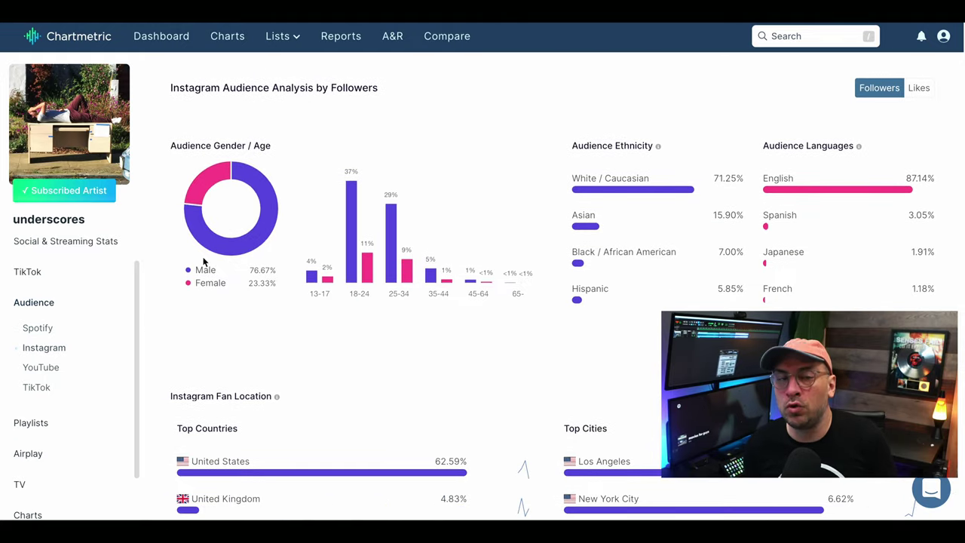
scroll(203, 262, "down", 6)
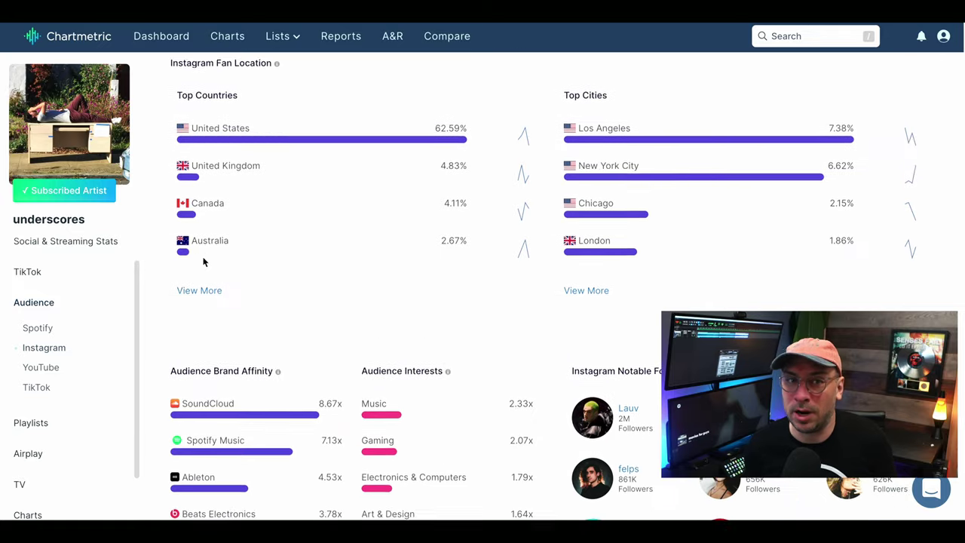
Open underscores' Playlists page and scroll down to the Spotify Playlists table.
left_click(39, 380)
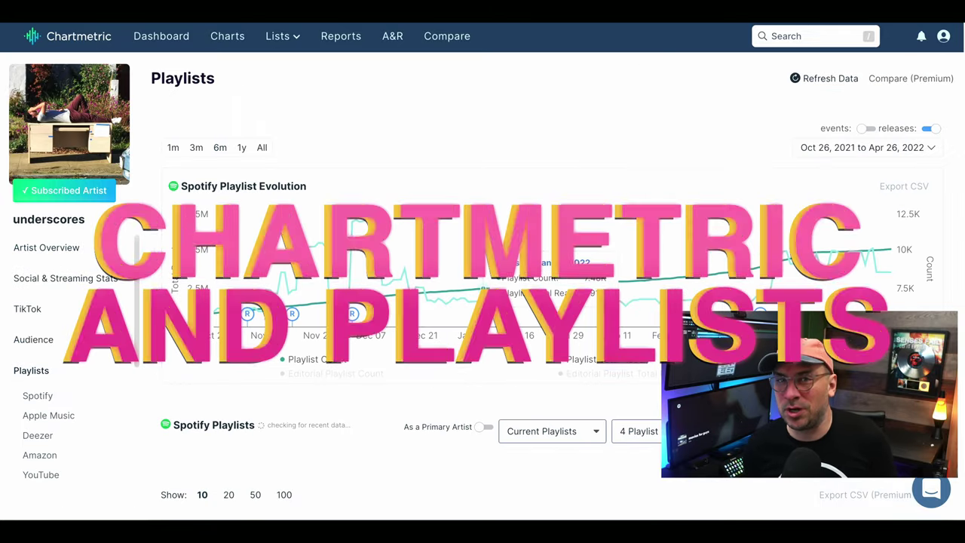
scroll(485, 248, "down", 1)
scroll(534, 388, "down", 4)
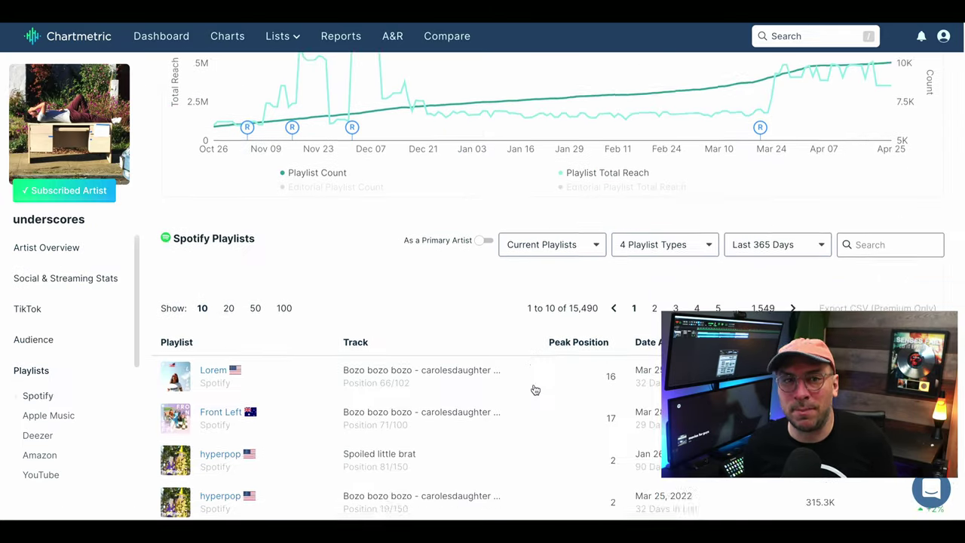
scroll(541, 386, "down", 3)
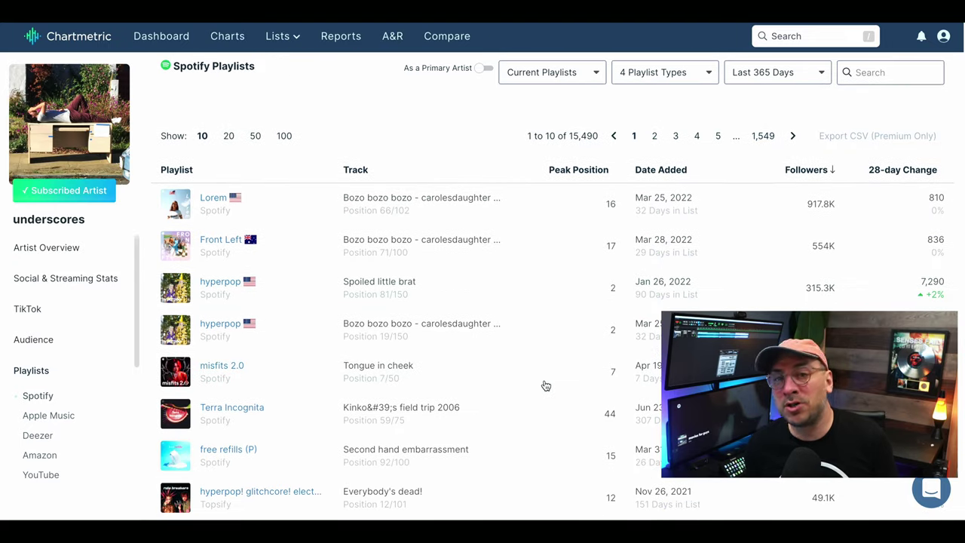
scroll(546, 386, "down", 2)
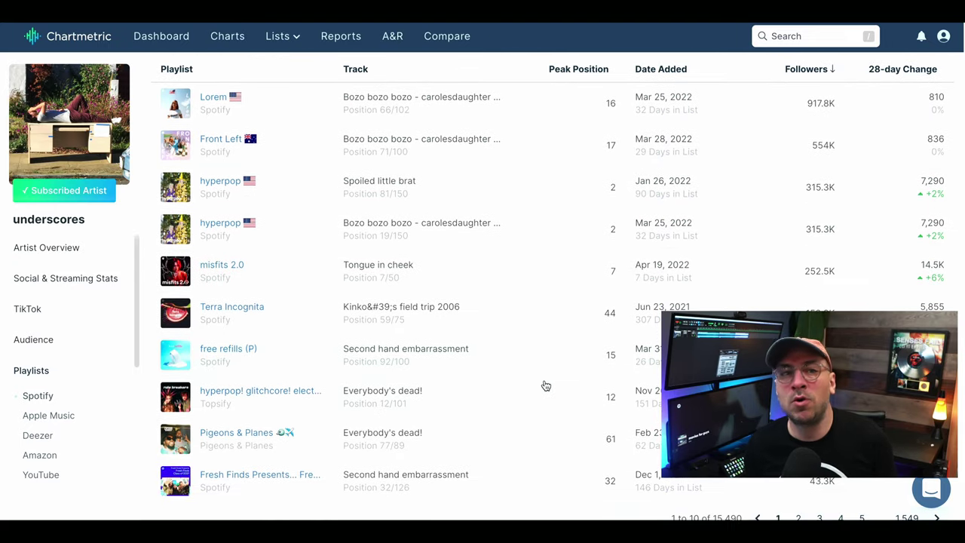
scroll(543, 385, "down", 1)
Show page 2 of the Spotify playlist placements, then scroll back to the Playlist Evolution chart.
left_click(797, 477)
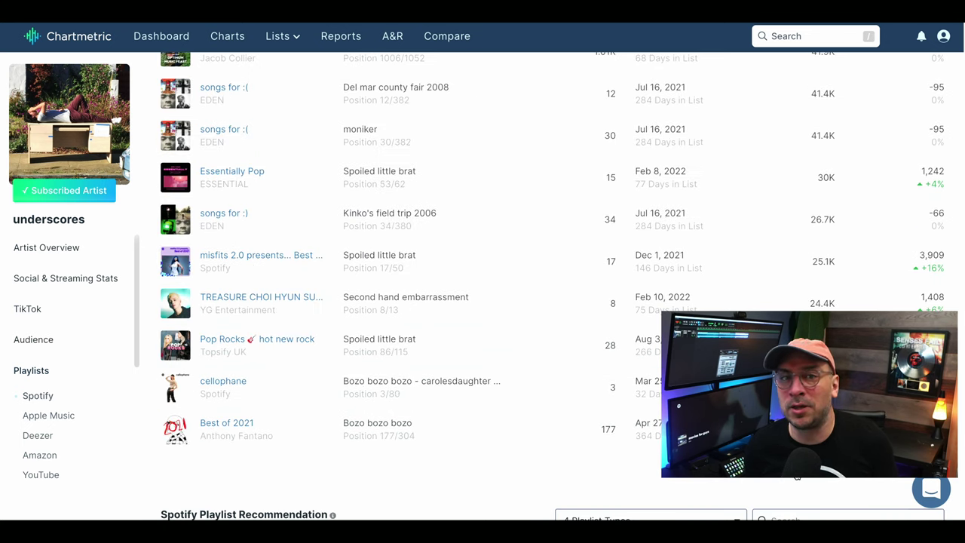
scroll(526, 393, "up", 2)
scroll(527, 393, "down", 1)
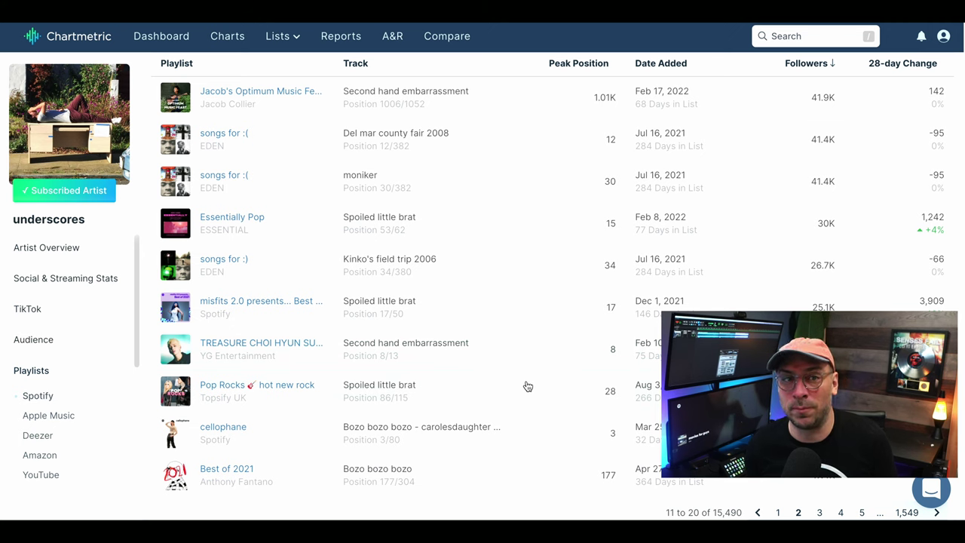
scroll(527, 386, "up", 1)
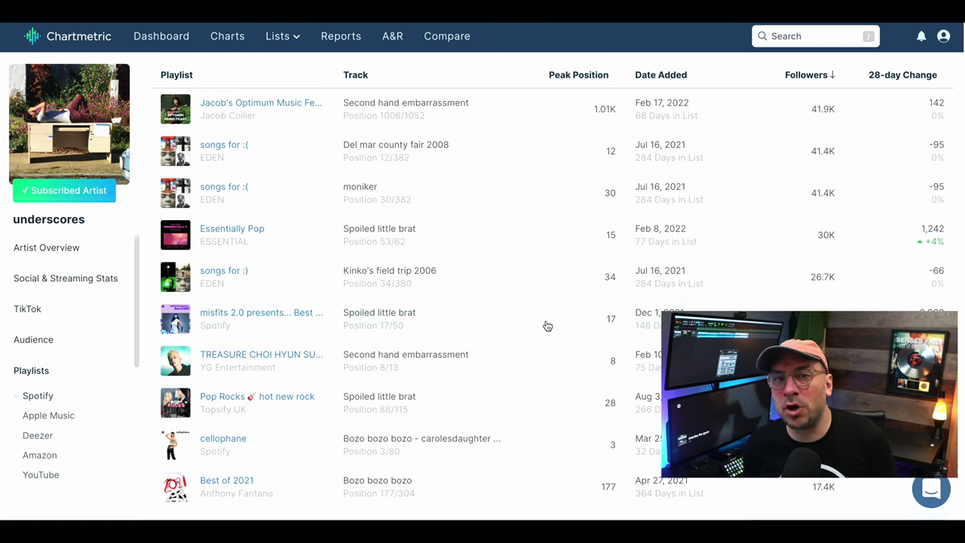
scroll(547, 326, "up", 5)
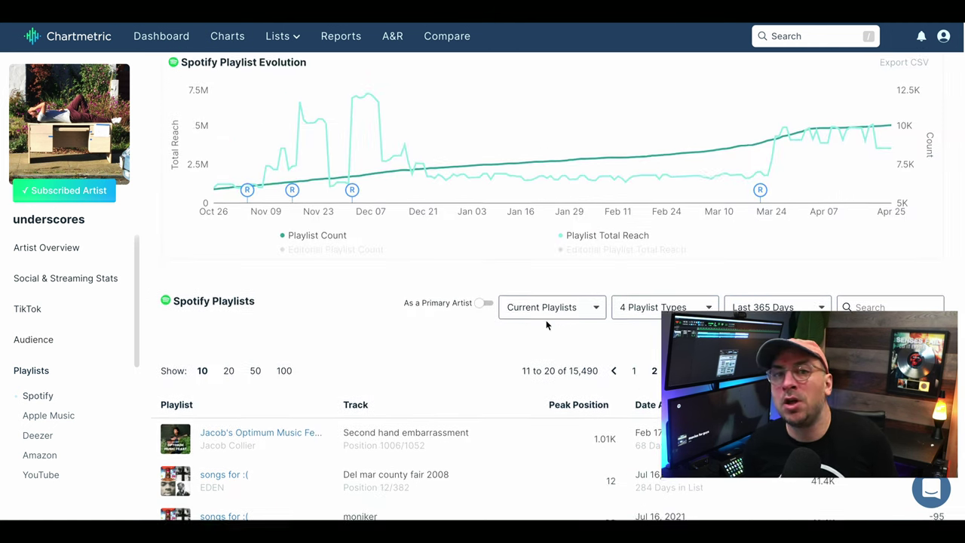
scroll(546, 319, "up", 3)
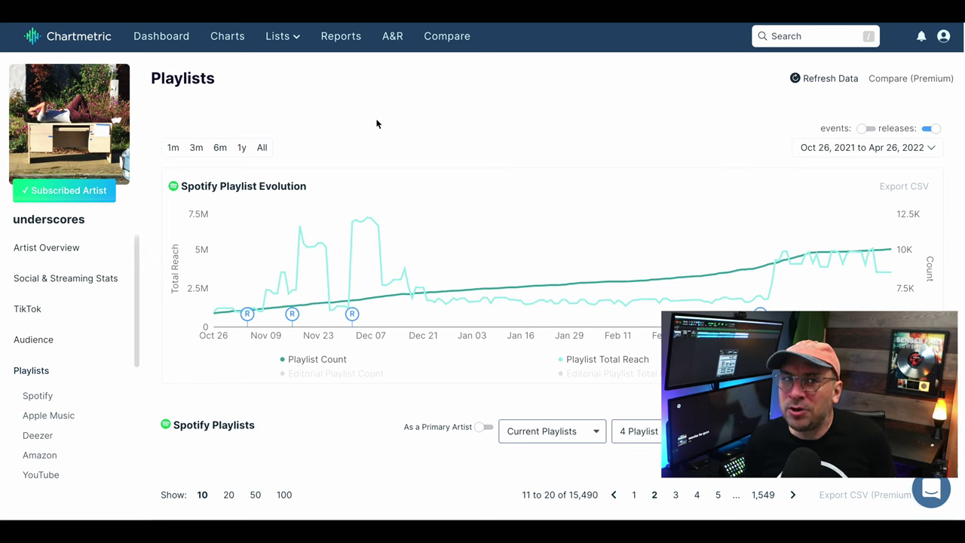
Open the Playlists ranking and inspect the Spotify Genre, Frontline/Catalog, Playlist Type, Sub Genre and Genre filters.
mouse_move(278, 40)
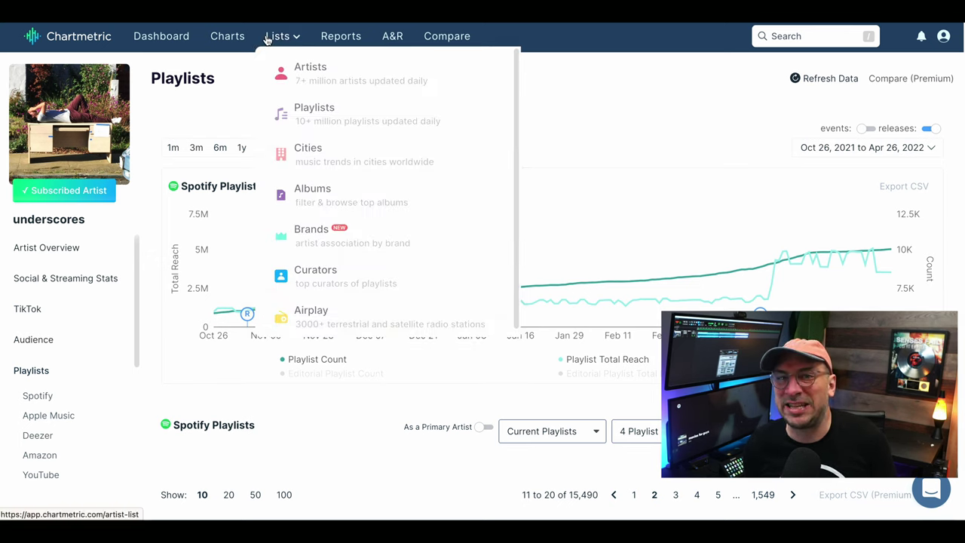
left_click(317, 121)
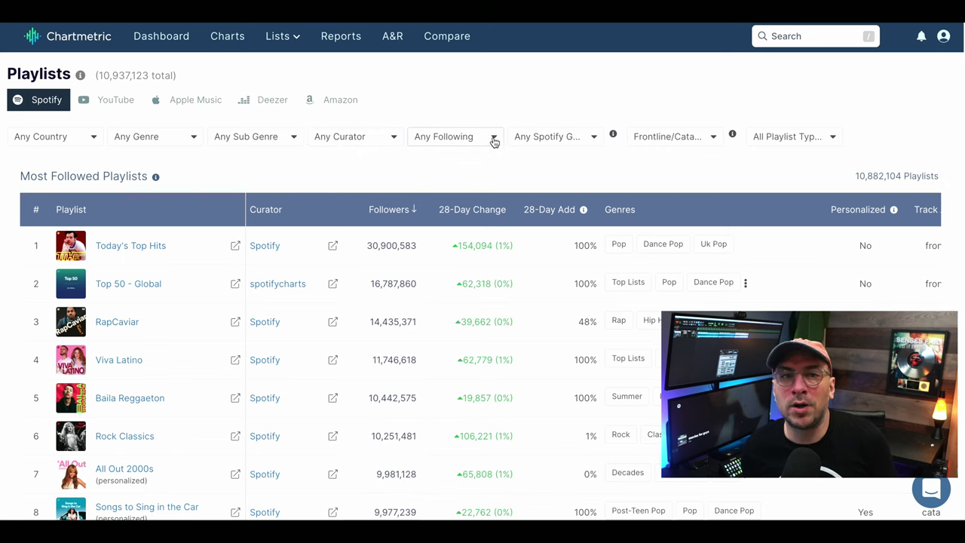
left_click(594, 144)
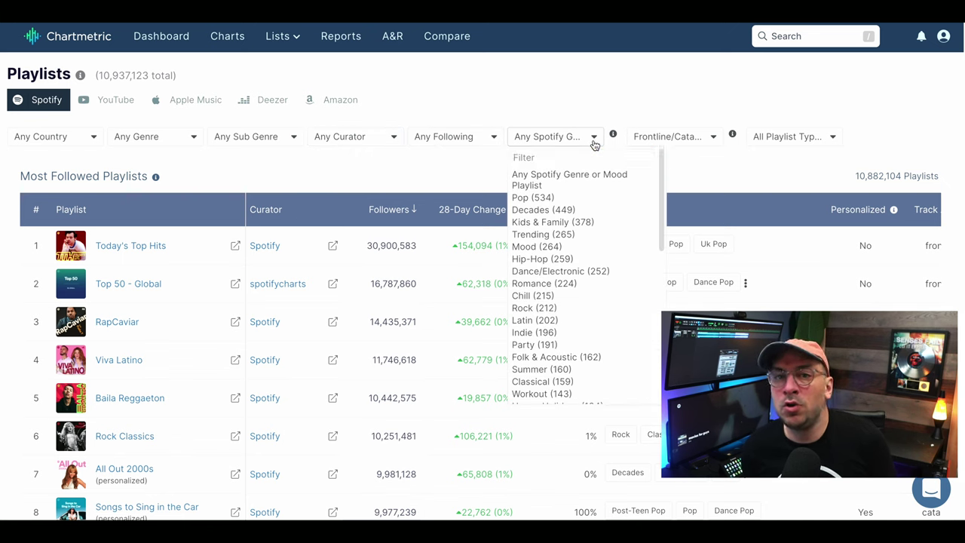
left_click(595, 144)
left_click(689, 140)
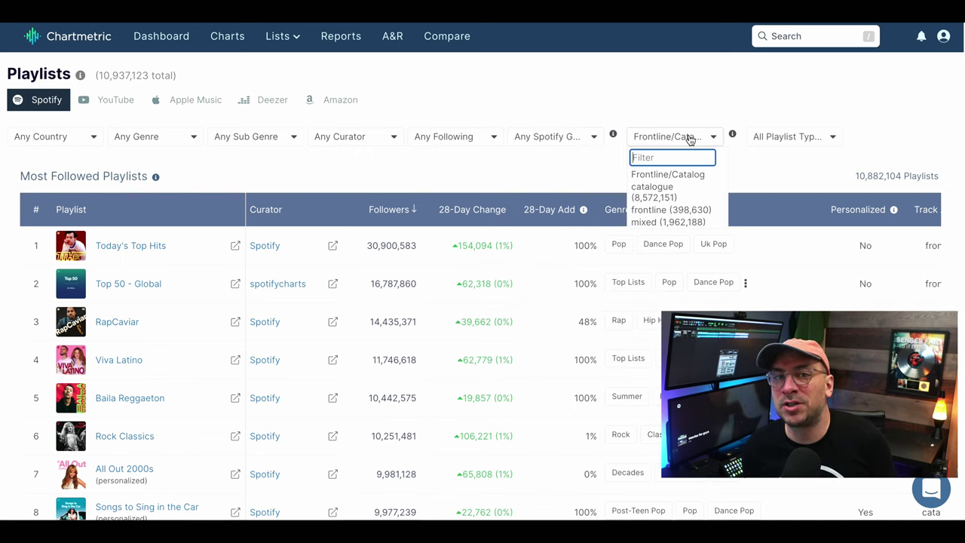
left_click(781, 142)
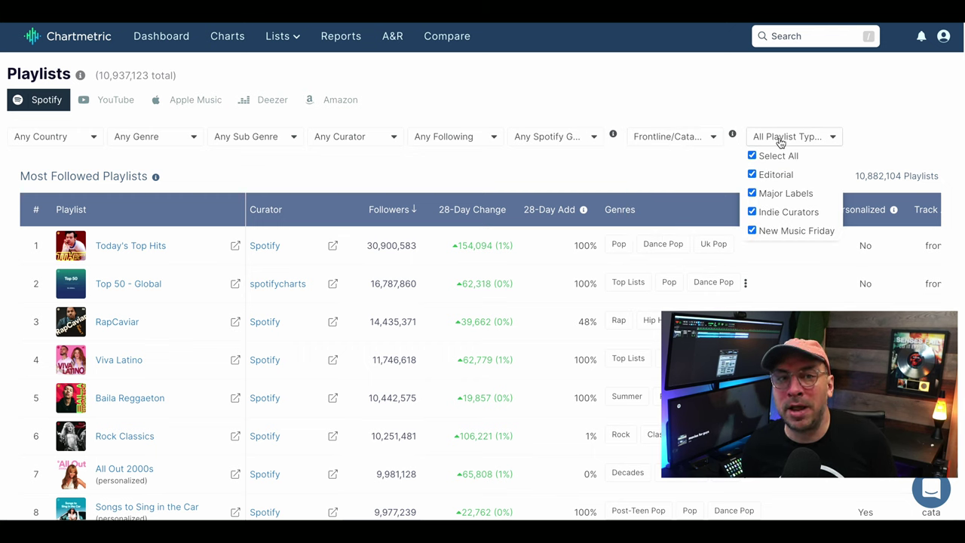
left_click(284, 141)
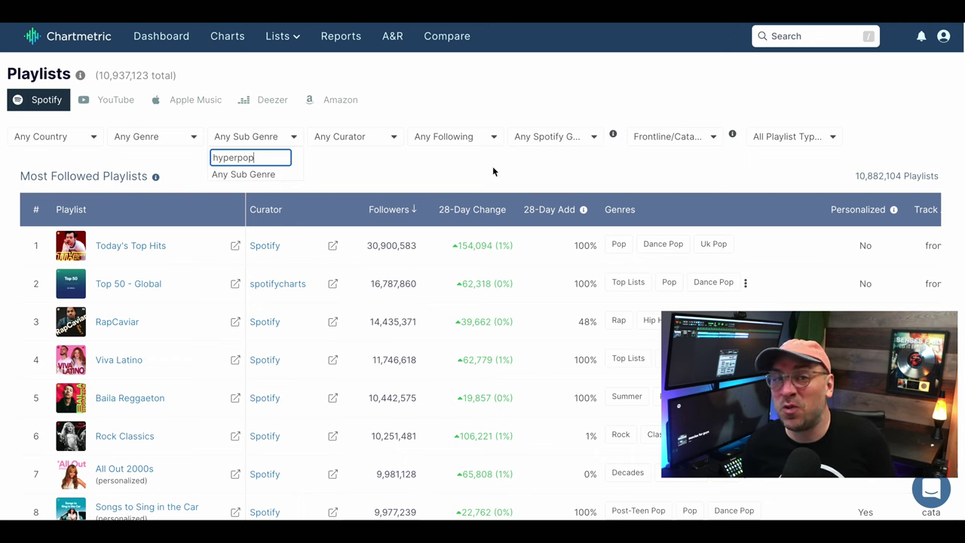
left_click(184, 141)
left_click(482, 216)
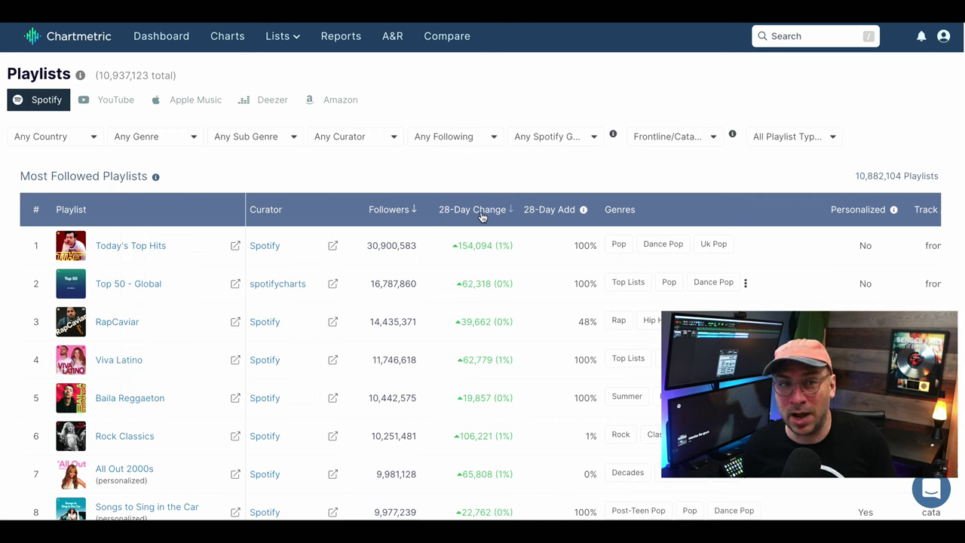
Sort the playlists by 28-Day Change, biggest first, and scroll through the results.
left_click(483, 216)
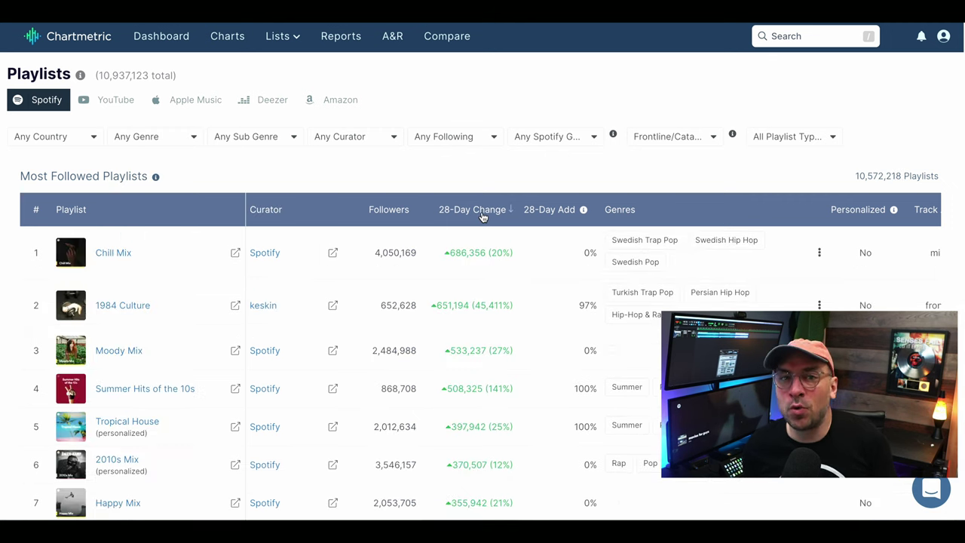
scroll(483, 216, "down", 3)
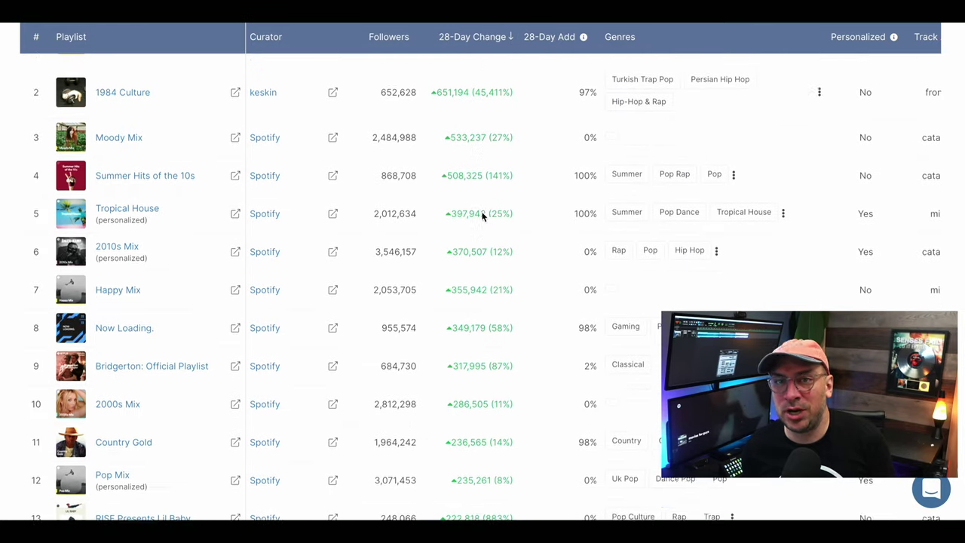
scroll(483, 216, "down", 3)
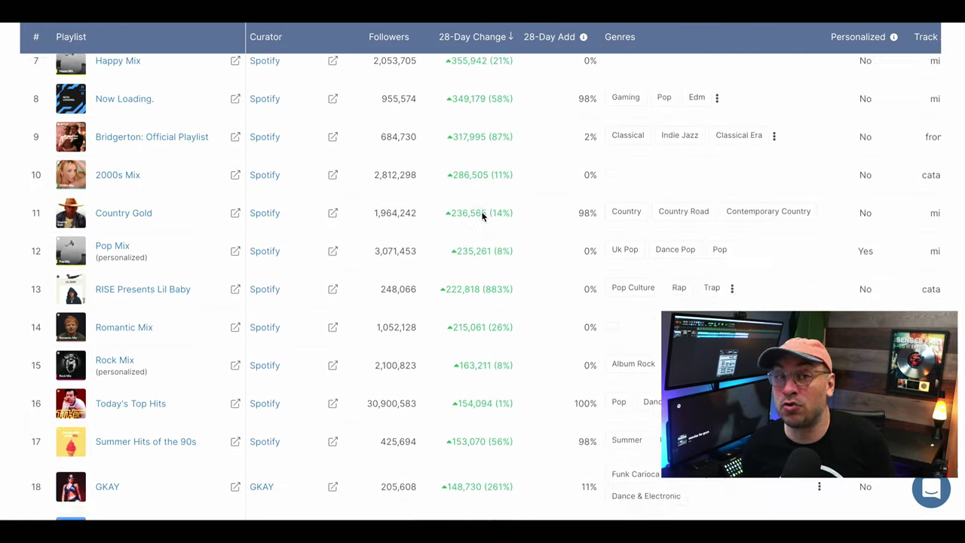
scroll(452, 203, "up", 6)
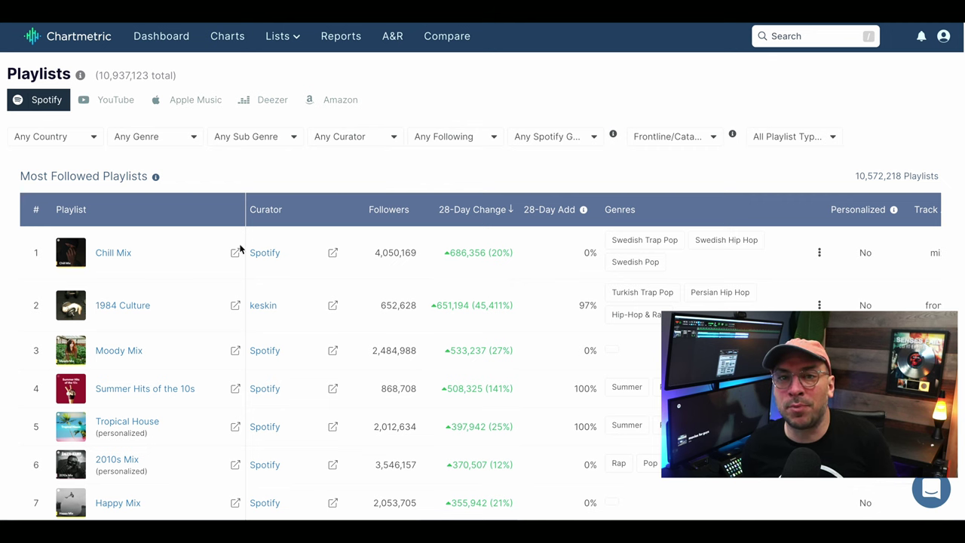
scroll(300, 245, "down", 2)
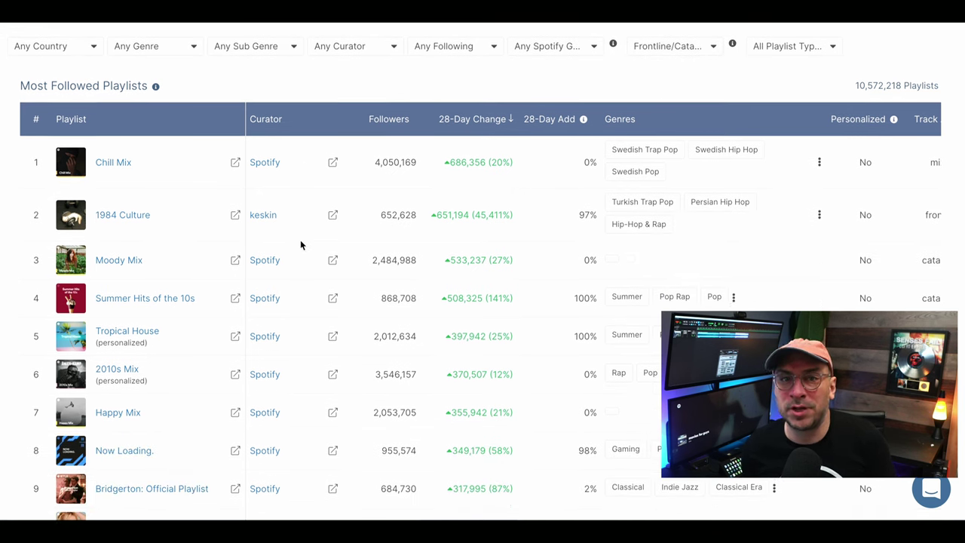
scroll(300, 245, "down", 2)
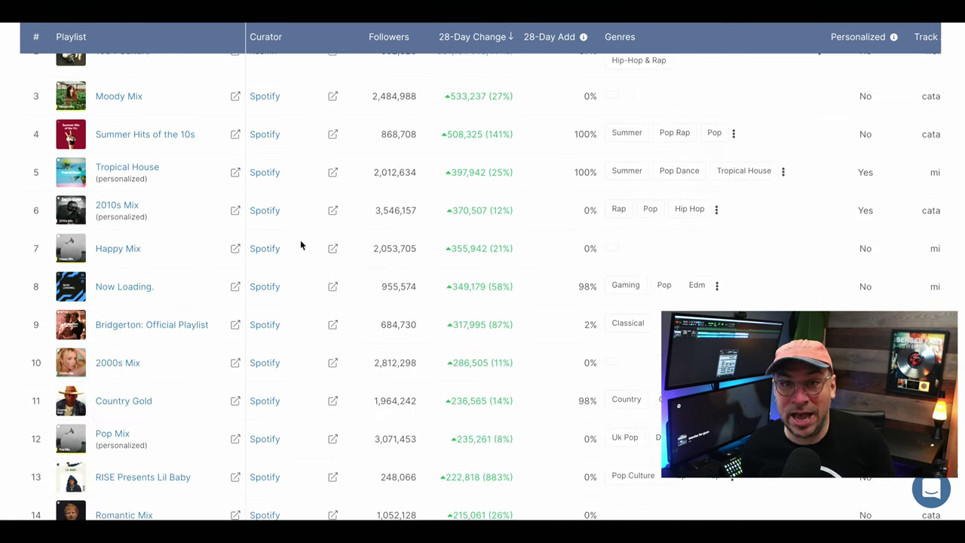
scroll(300, 245, "up", 4)
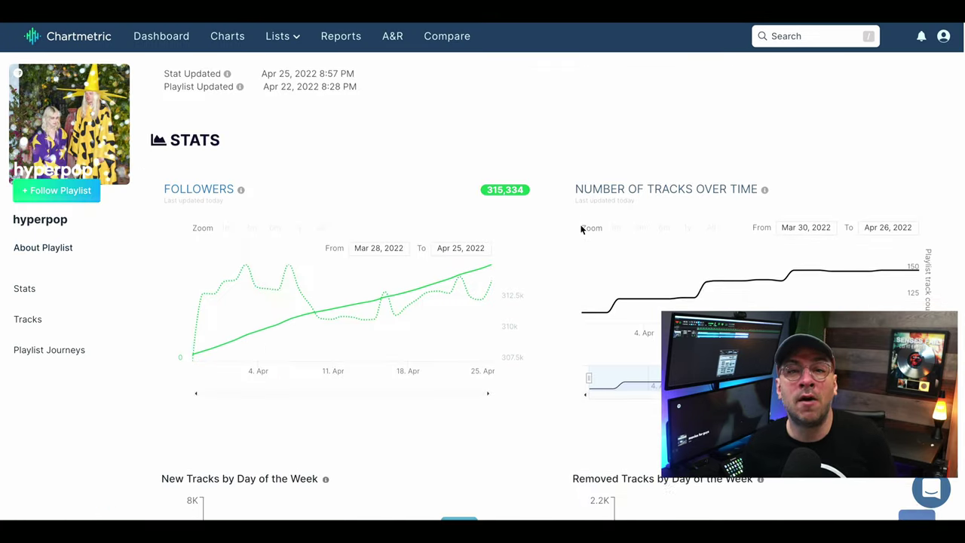
Scroll the hyperpop playlist page past its charts and Tracks table to Playlist Journeys.
scroll(558, 235, "down", 2)
scroll(557, 238, "down", 2)
scroll(558, 238, "down", 2)
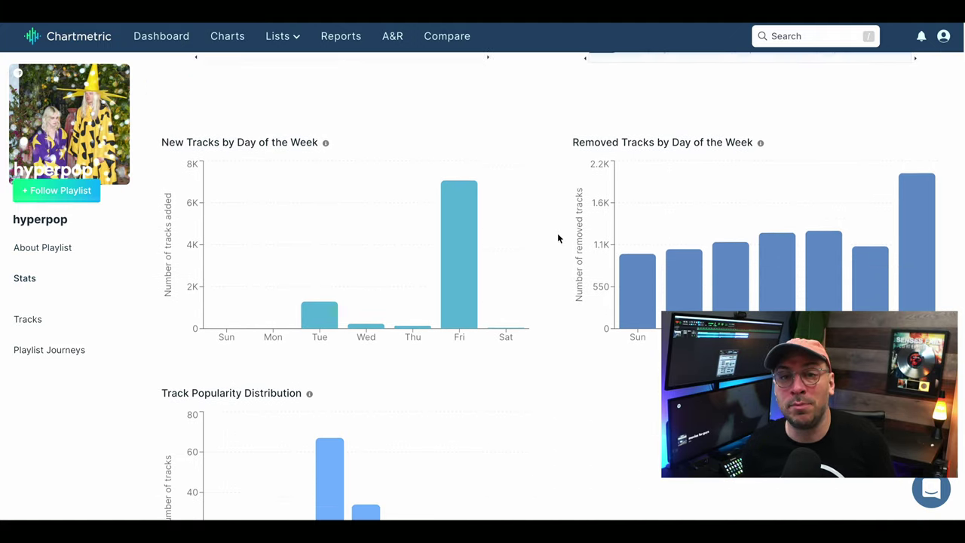
scroll(558, 238, "down", 4)
scroll(558, 238, "down", 4)
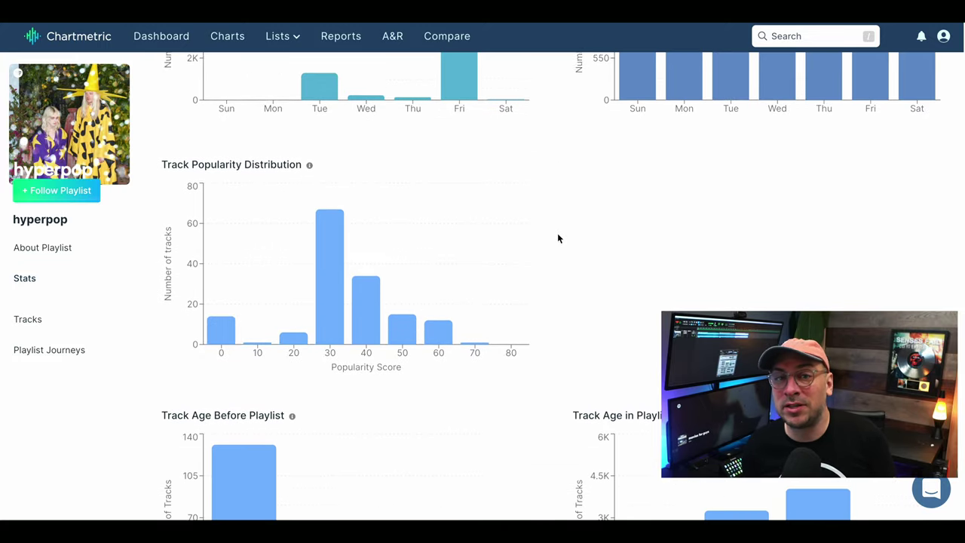
scroll(558, 239, "down", 1)
scroll(557, 238, "down", 1)
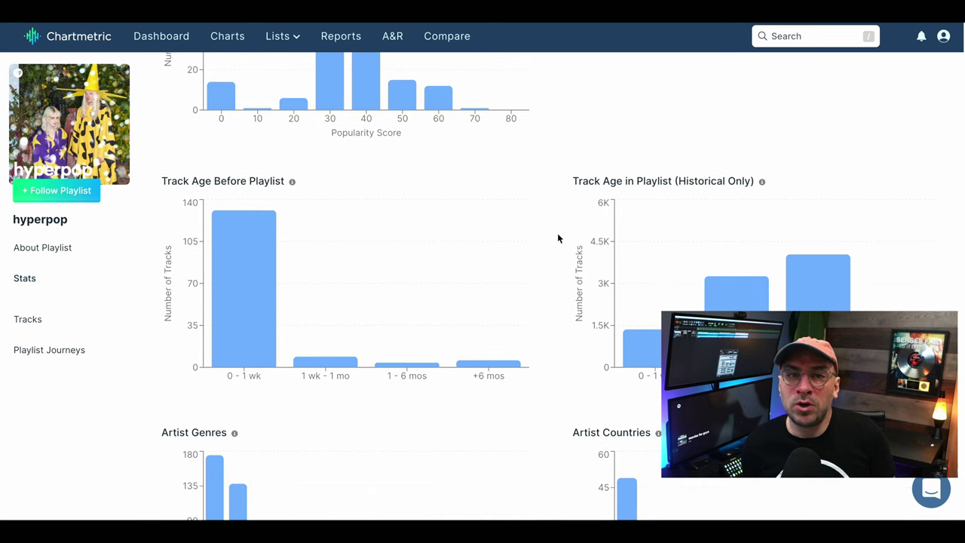
scroll(558, 238, "down", 1)
scroll(558, 238, "down", 1)
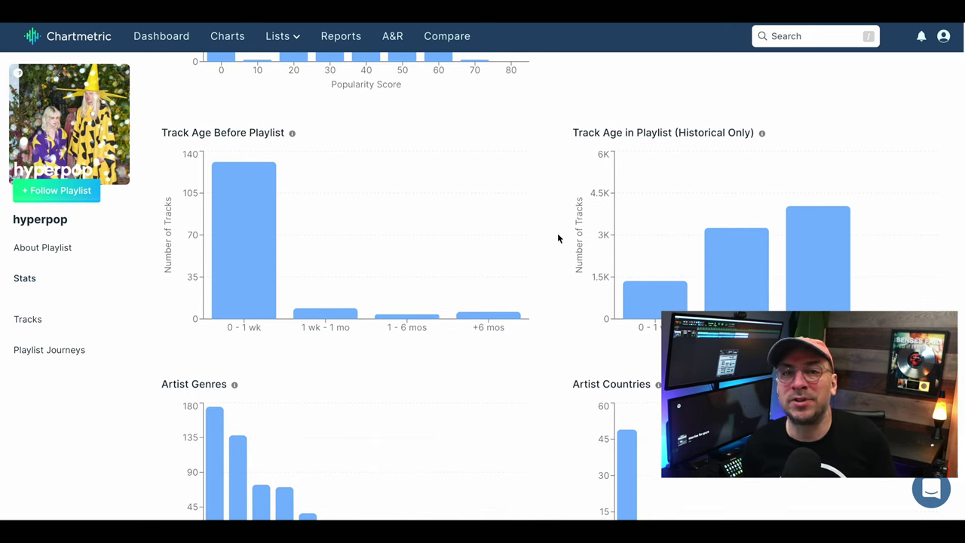
scroll(558, 238, "down", 1)
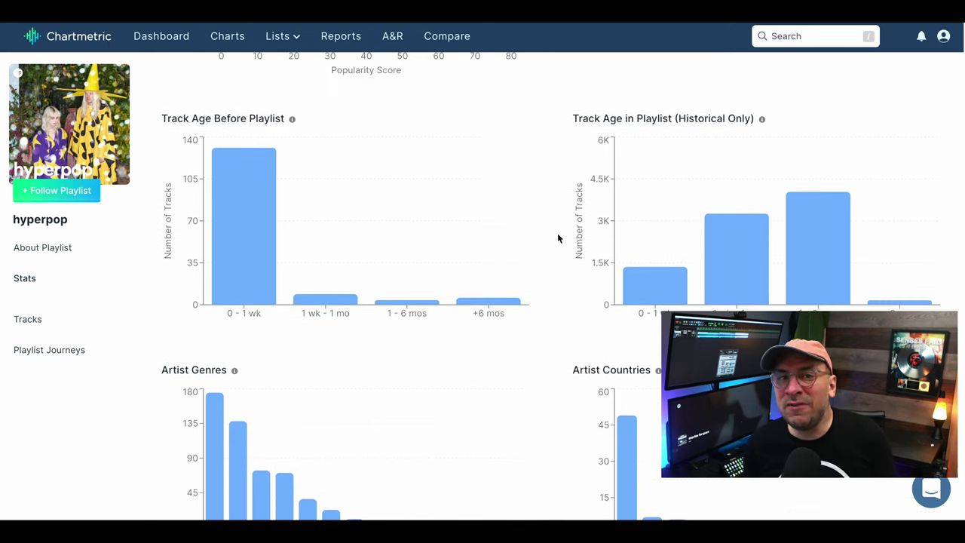
scroll(558, 238, "down", 3)
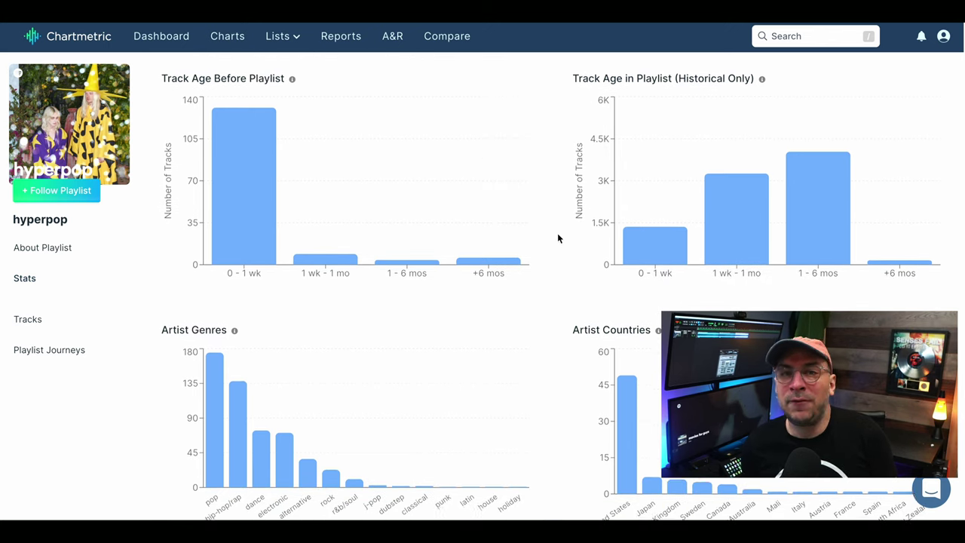
scroll(558, 238, "down", 3)
scroll(558, 238, "down", 4)
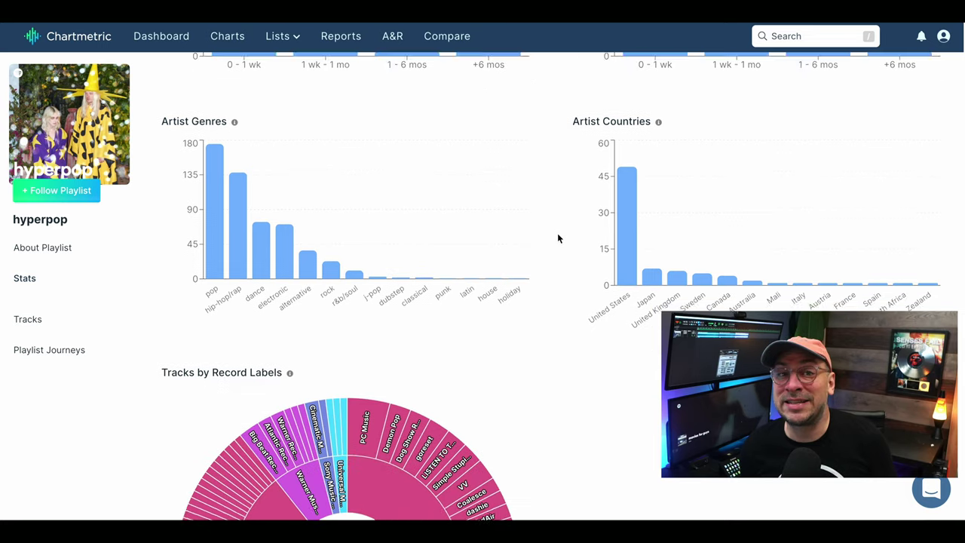
scroll(558, 238, "down", 6)
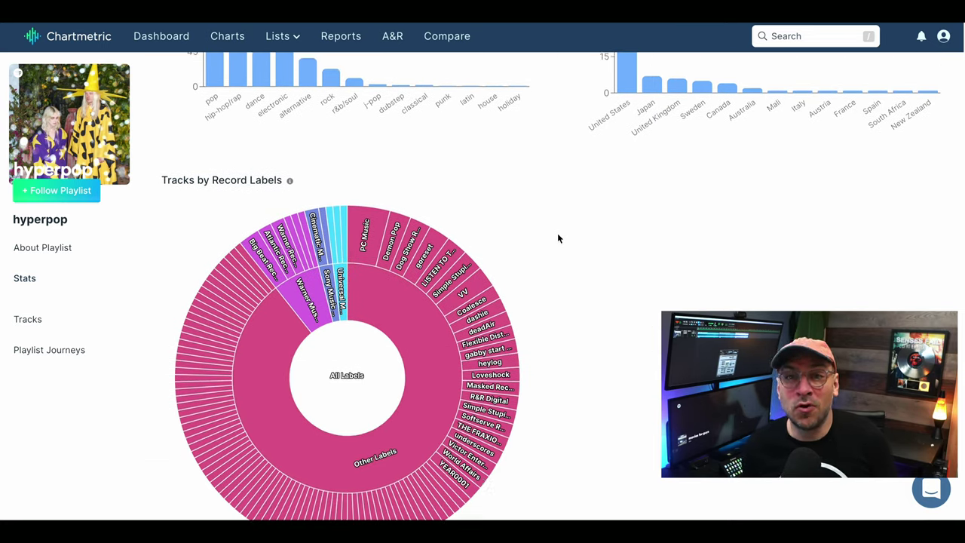
scroll(558, 238, "down", 3)
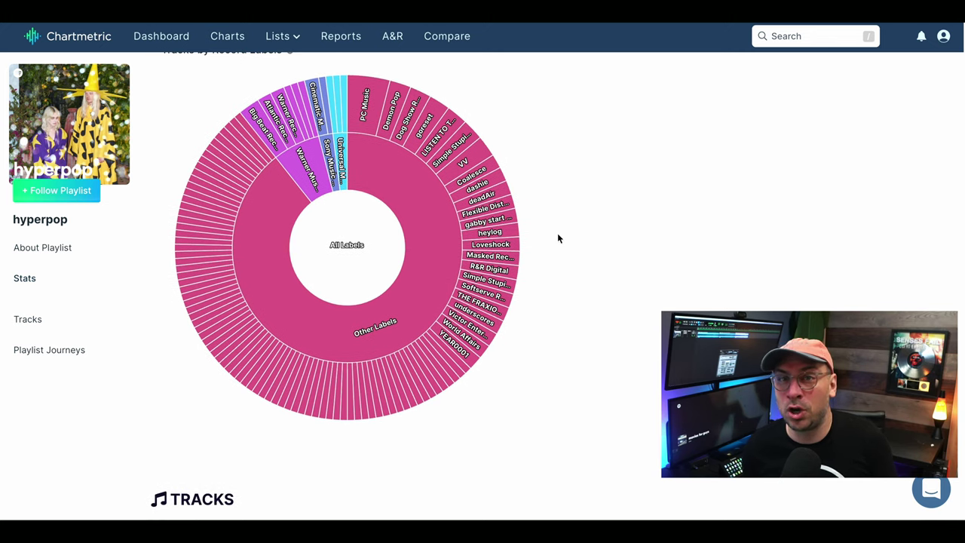
scroll(558, 238, "down", 10)
Switch Playlist Journeys to Look Ahead and review all 31 follow-on playlists, led by Rivers Radio.
mouse_move(374, 402)
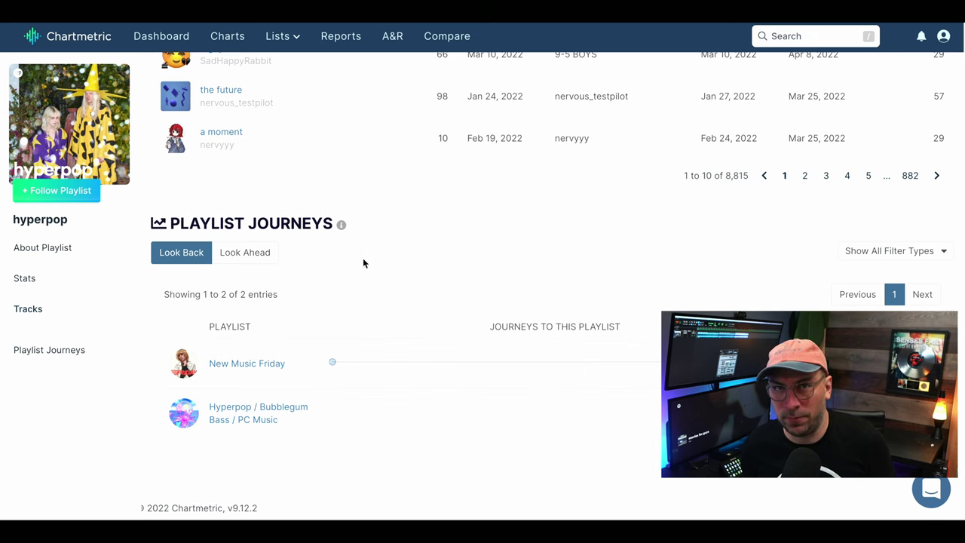
left_click(252, 255)
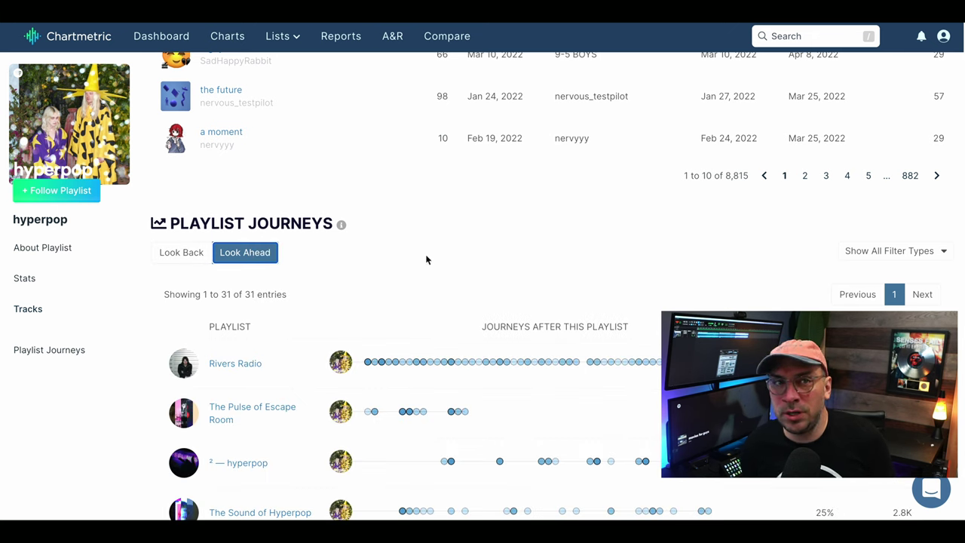
scroll(426, 258, "down", 3)
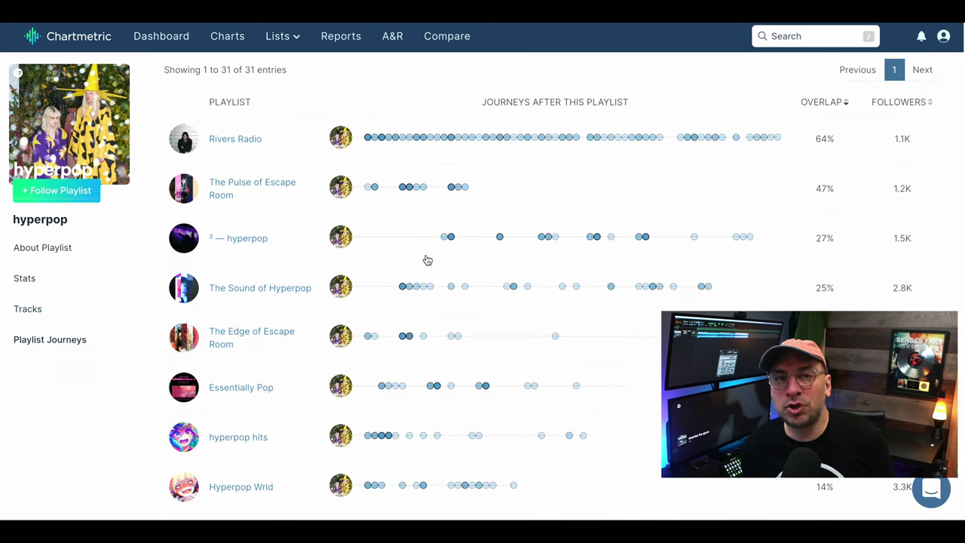
scroll(427, 260, "down", 5)
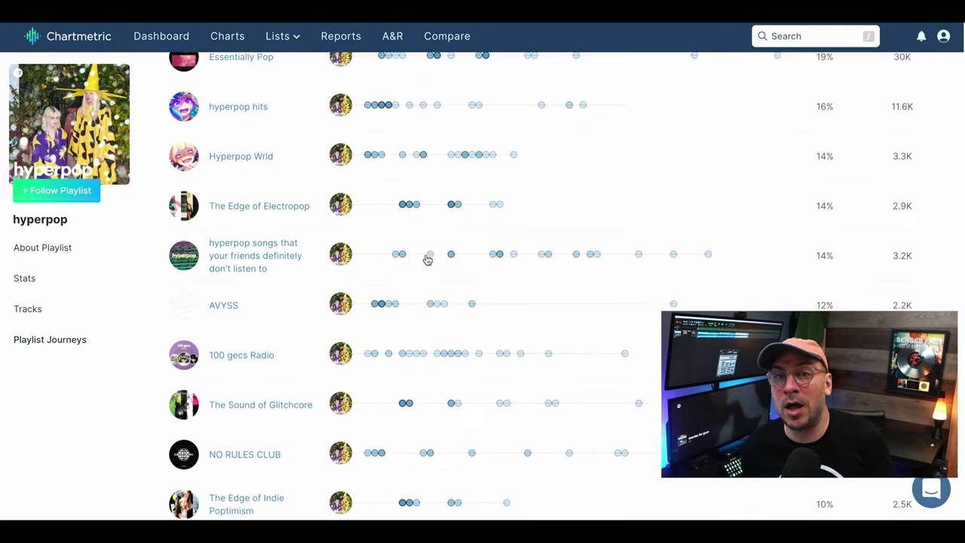
scroll(427, 260, "down", 5)
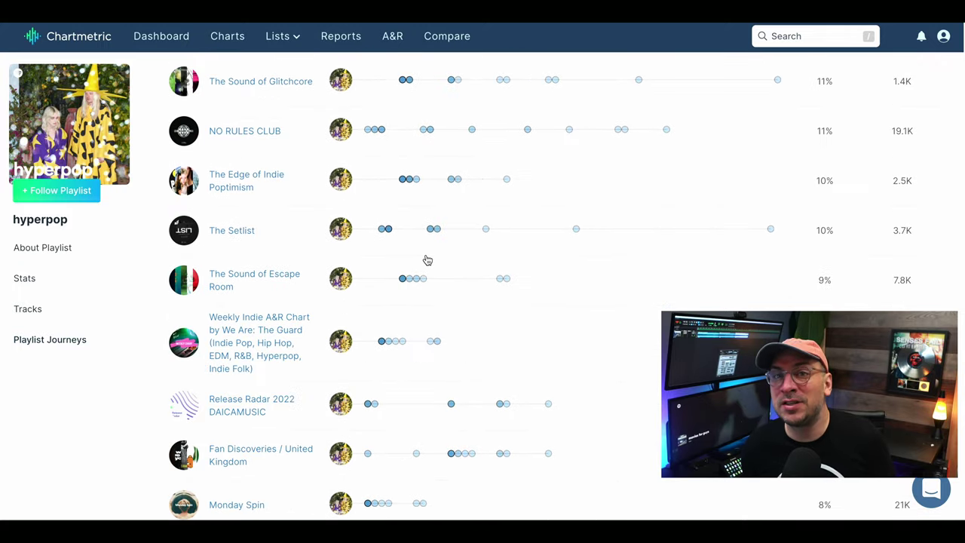
scroll(426, 260, "down", 4)
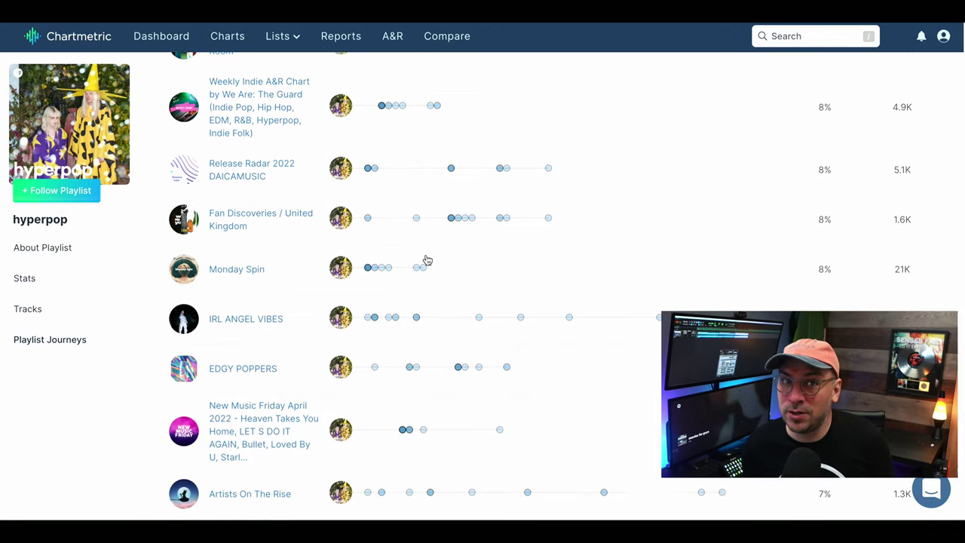
scroll(427, 261, "down", 5)
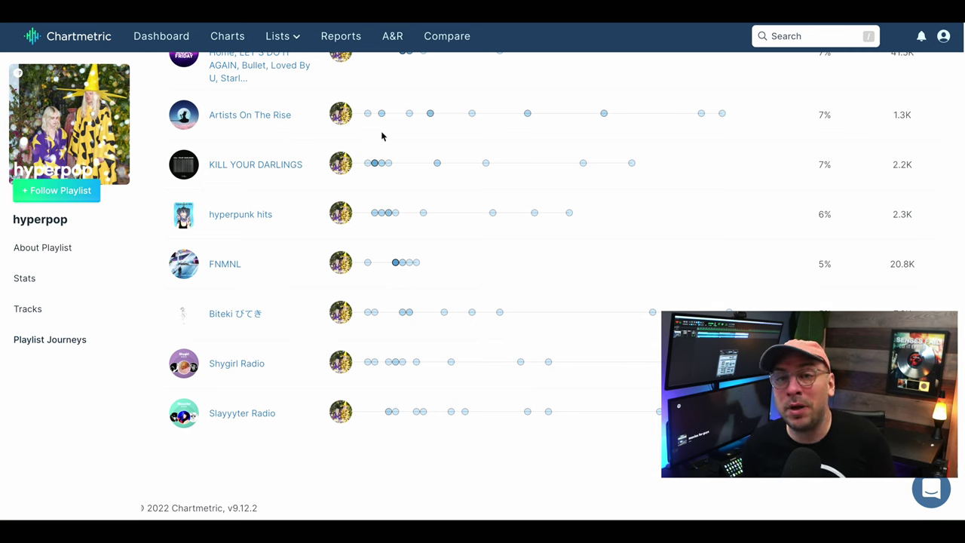
scroll(391, 136, "up", 10)
scroll(397, 137, "up", 9)
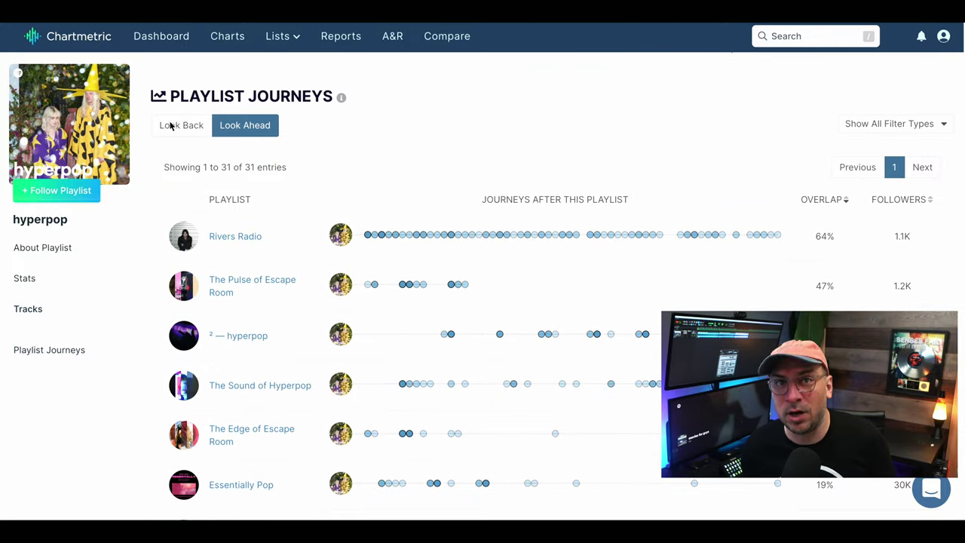
View hyperpop's Look Back journeys, then return to Look Ahead and scroll its playlists.
left_click(174, 126)
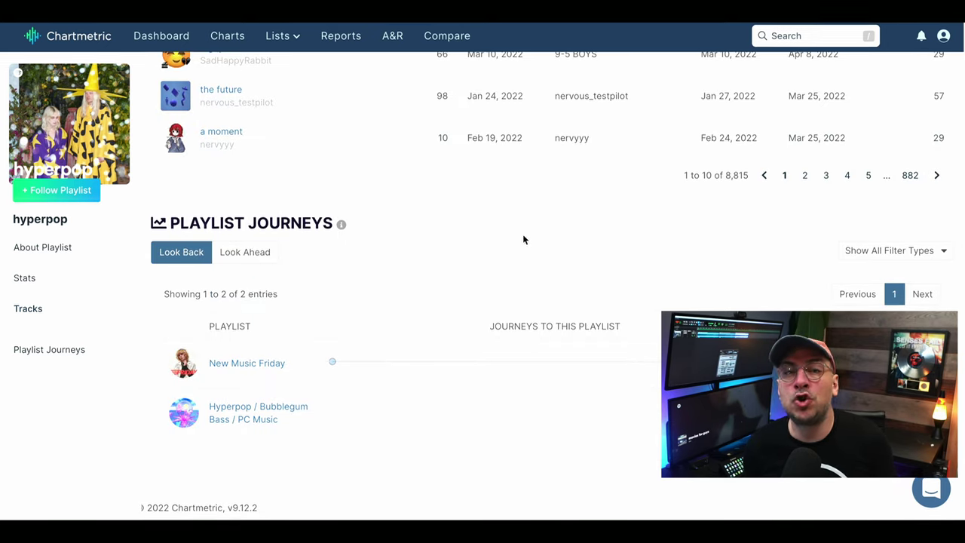
mouse_move(377, 402)
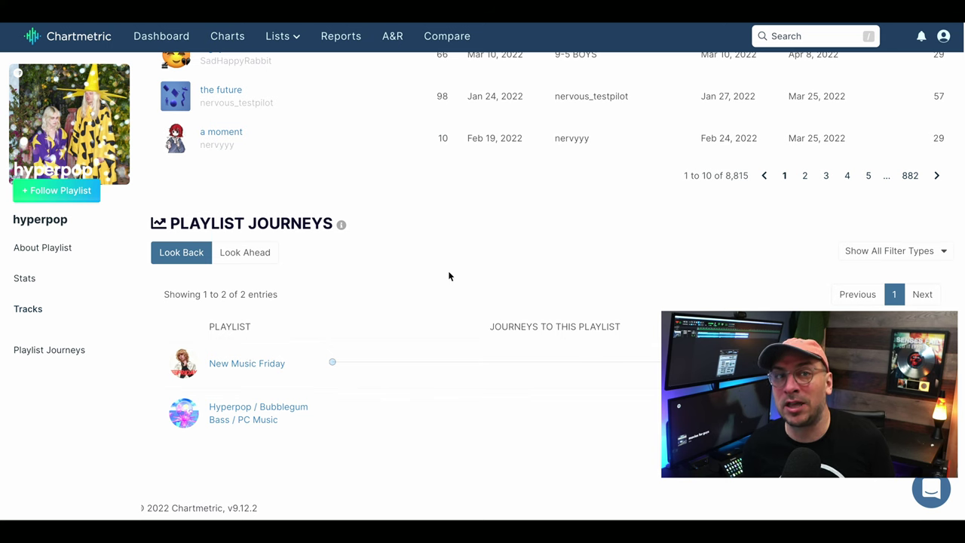
left_click(249, 252)
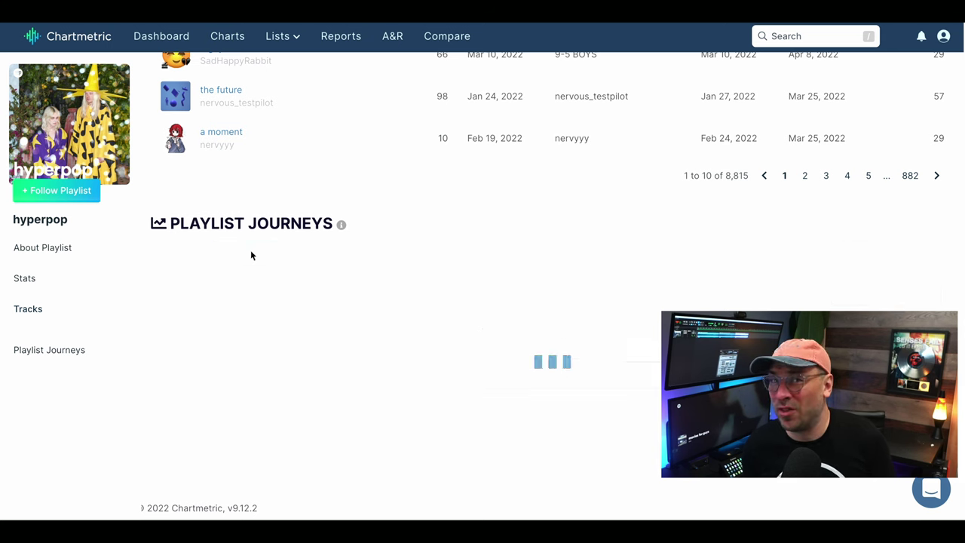
scroll(426, 259, "down", 3)
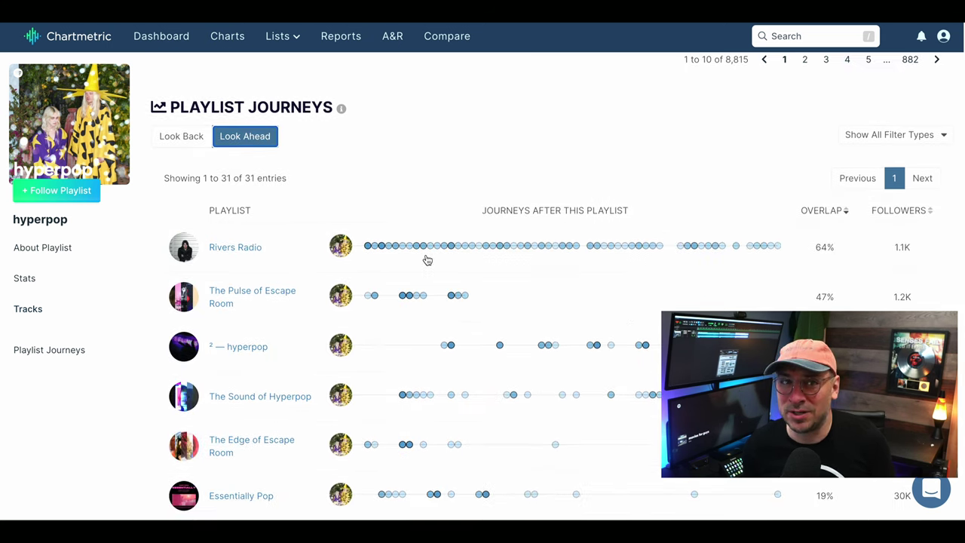
scroll(425, 260, "down", 4)
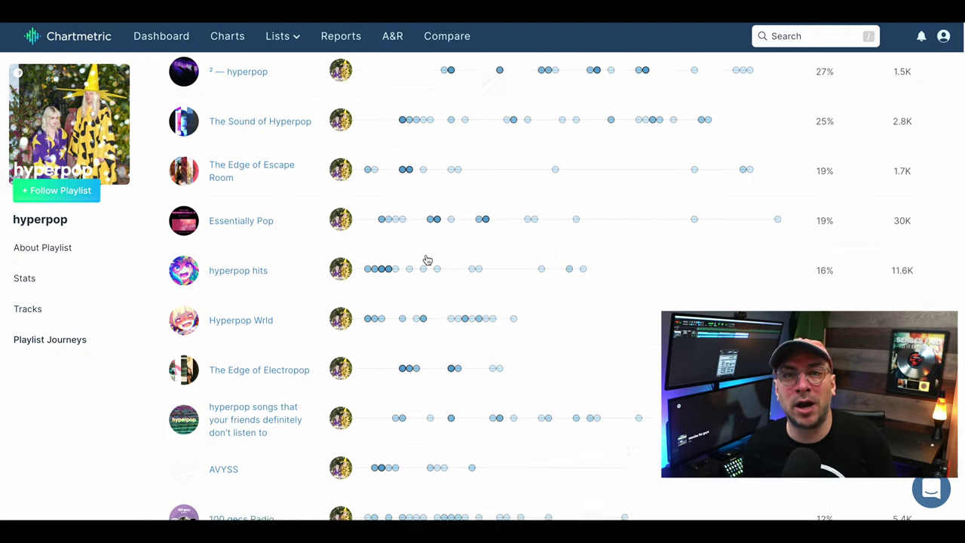
scroll(427, 260, "down", 4)
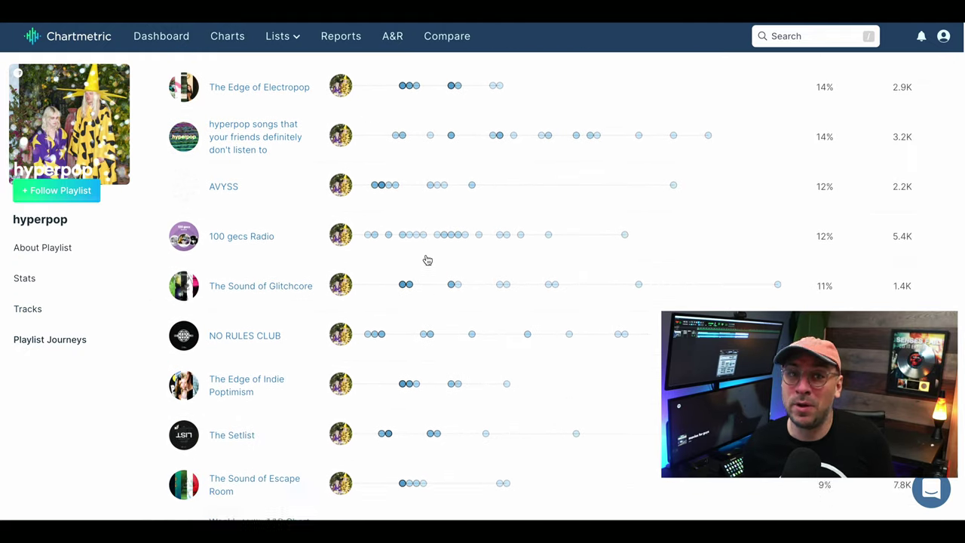
scroll(426, 260, "down", 3)
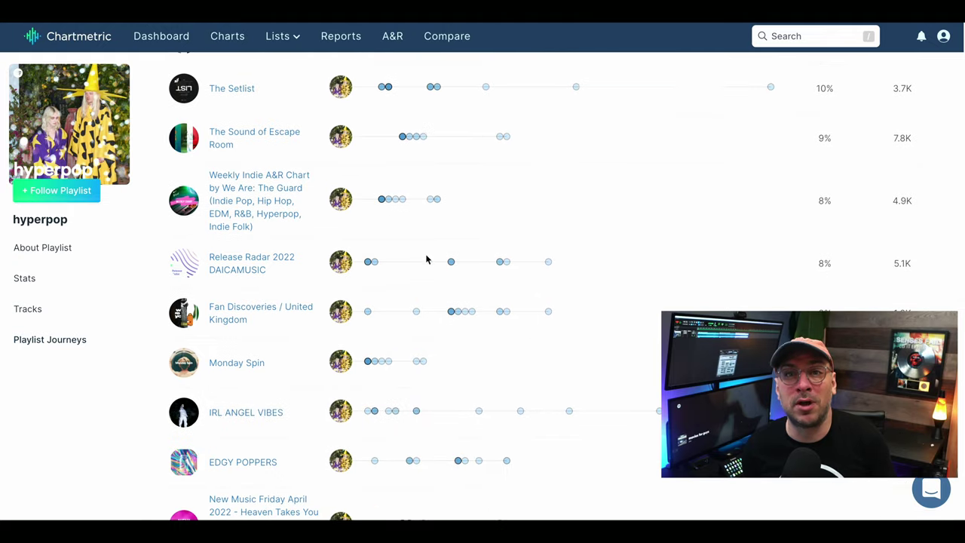
scroll(426, 260, "down", 5)
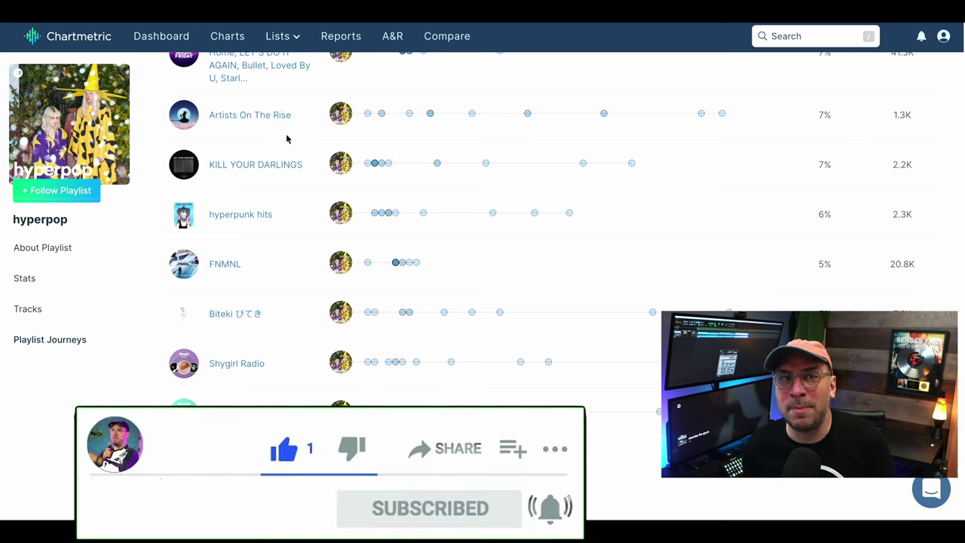
scroll(396, 135, "up", 15)
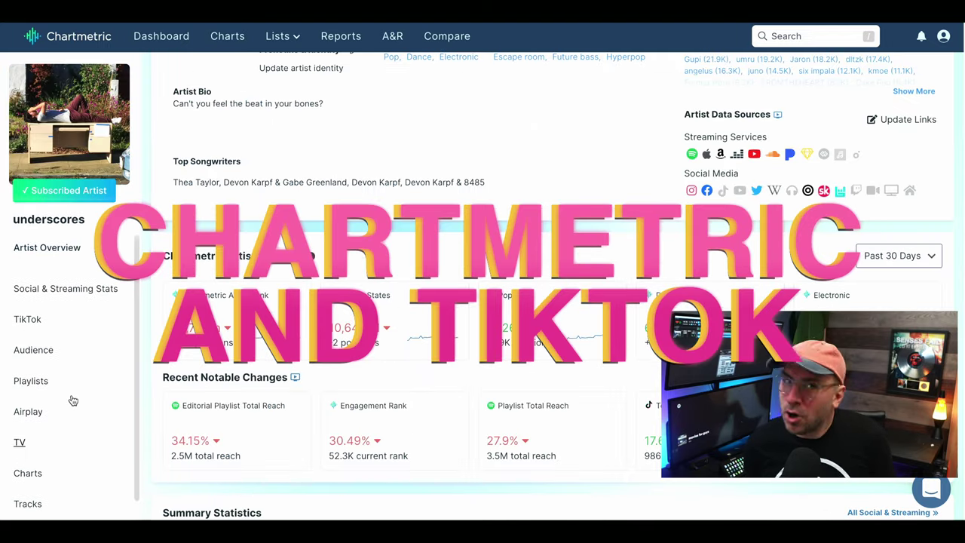
Go to underscores' TikTok data section and find the Spoiled little brat track.
left_click(31, 321)
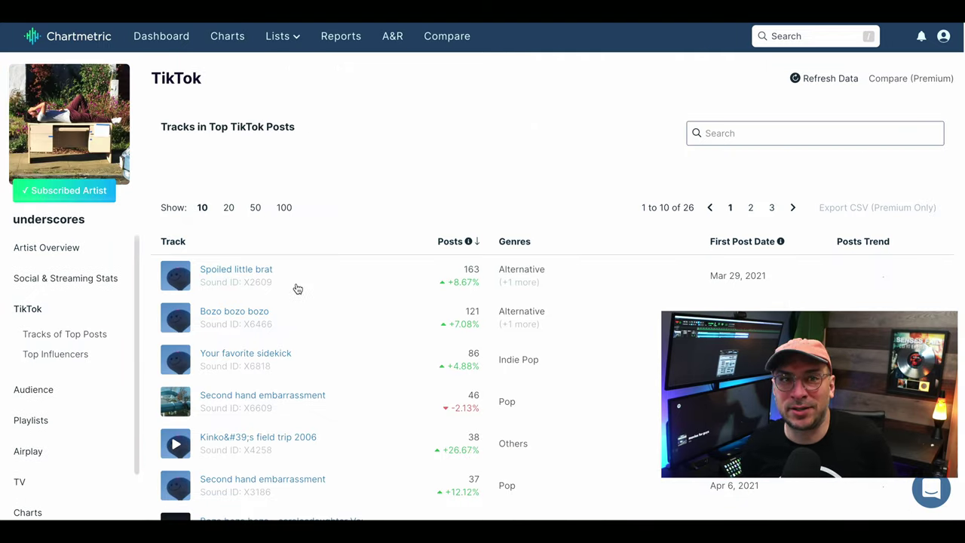
scroll(301, 285, "down", 3)
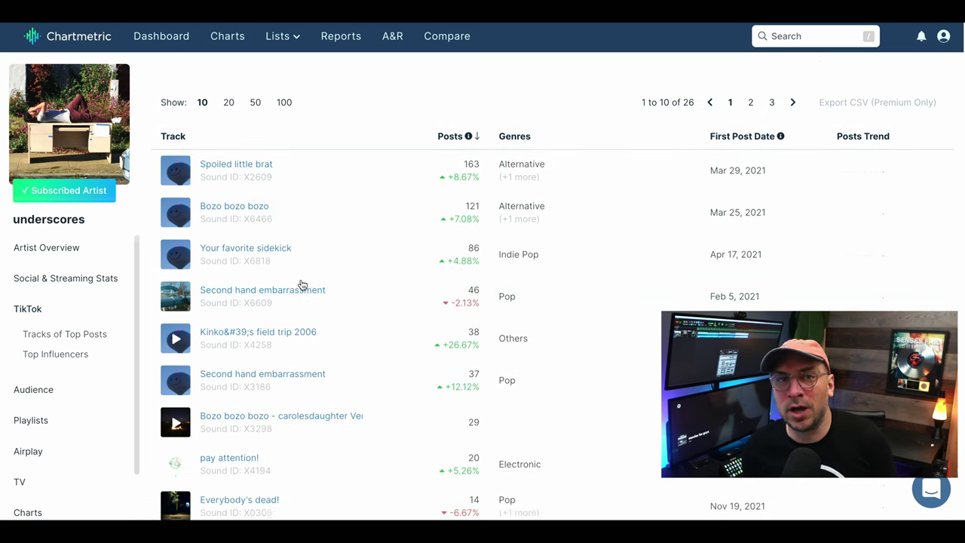
scroll(301, 284, "up", 3)
scroll(302, 284, "up", 1)
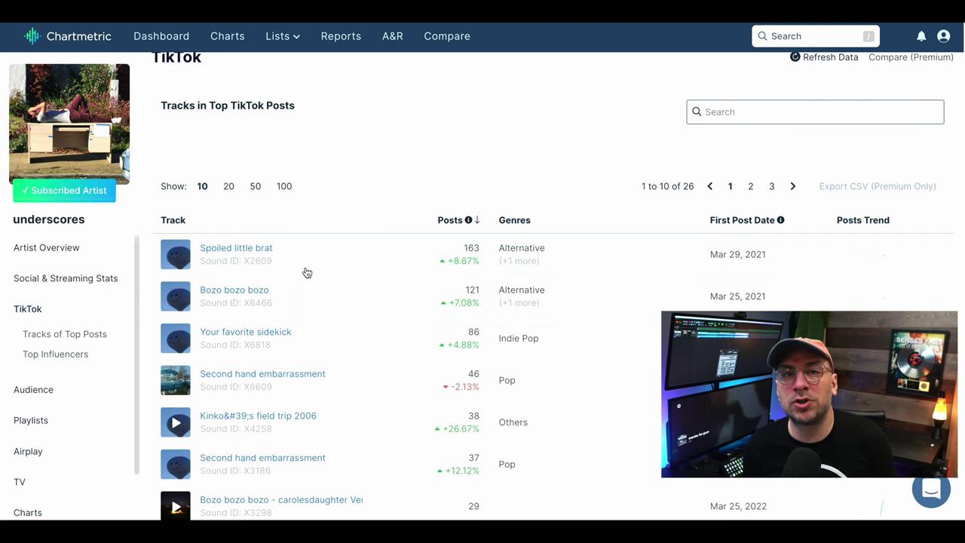
Review Spoiled little brat's posts chart and post list, then open the newest TikTok post.
left_click(307, 265)
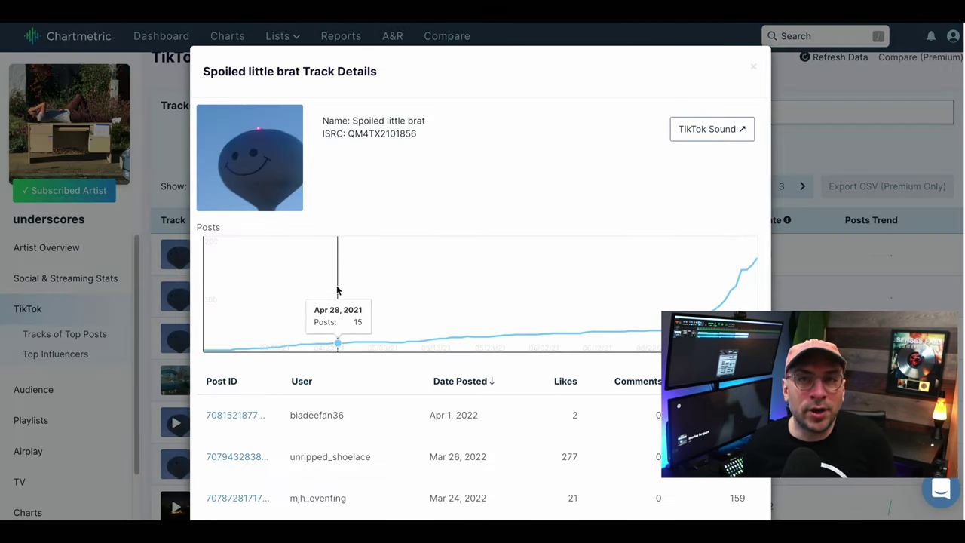
scroll(337, 290, "down", 3)
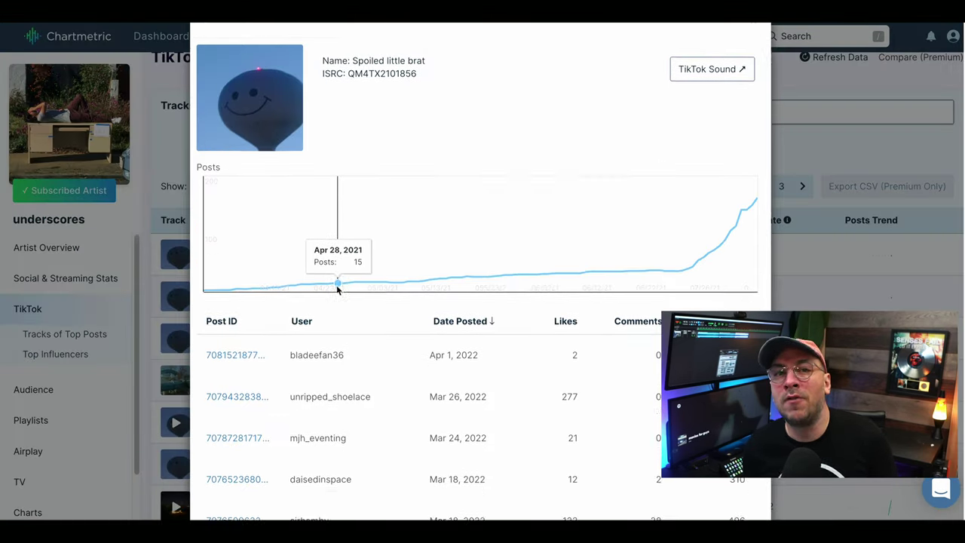
scroll(337, 288, "down", 1)
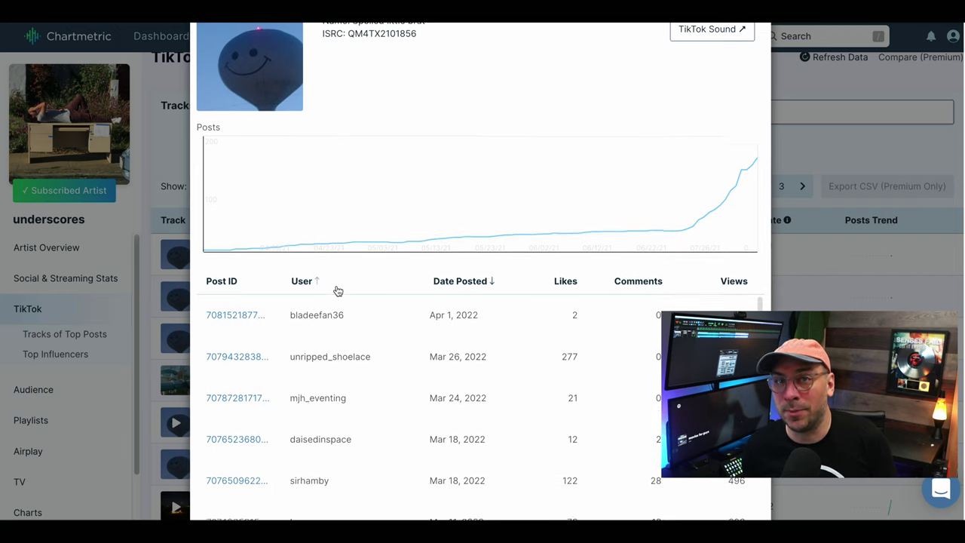
scroll(337, 291, "down", 3)
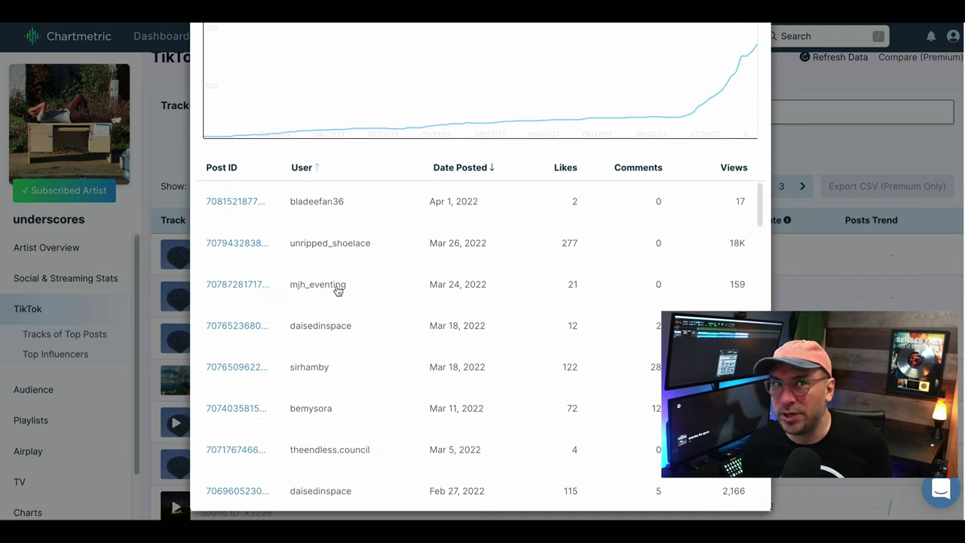
scroll(336, 287, "down", 5)
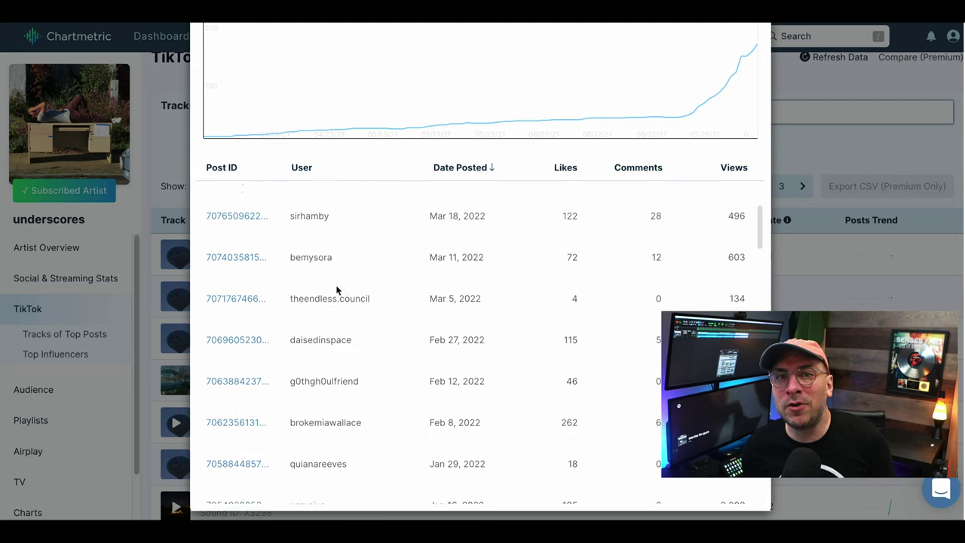
scroll(337, 290, "down", 7)
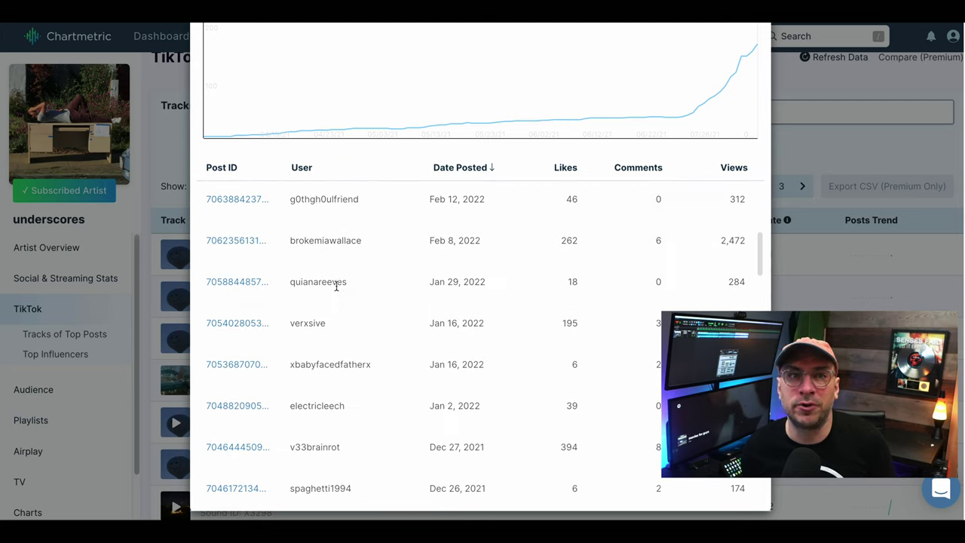
scroll(337, 286, "down", 5)
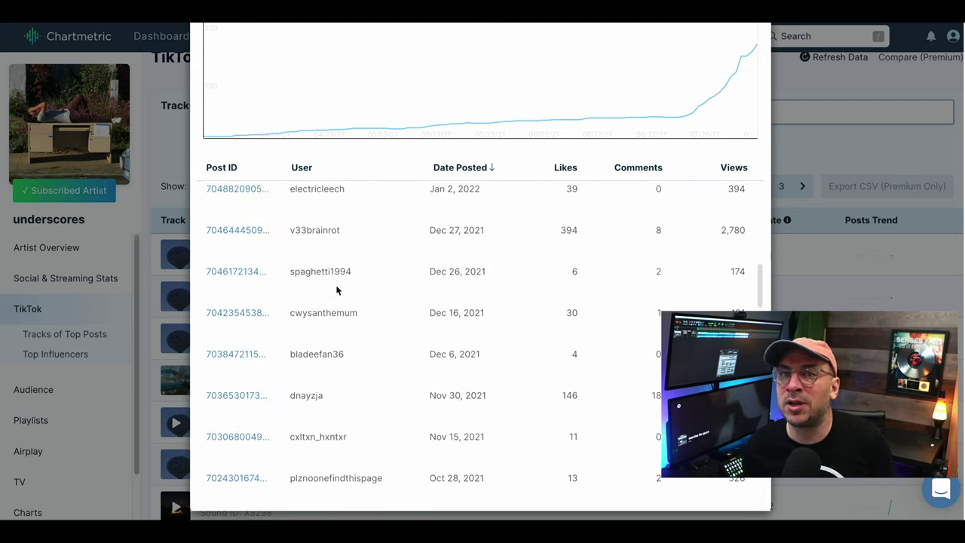
scroll(337, 290, "down", 5)
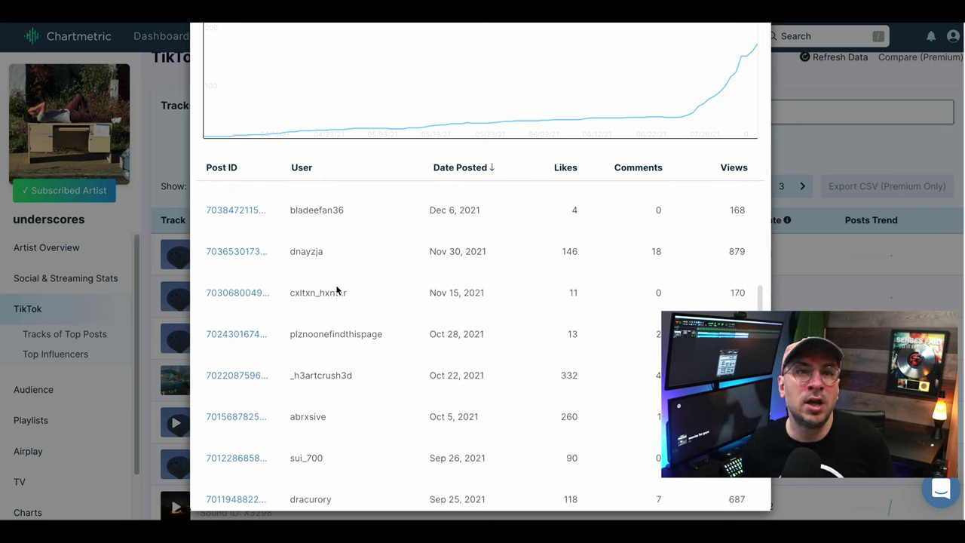
scroll(337, 290, "down", 5)
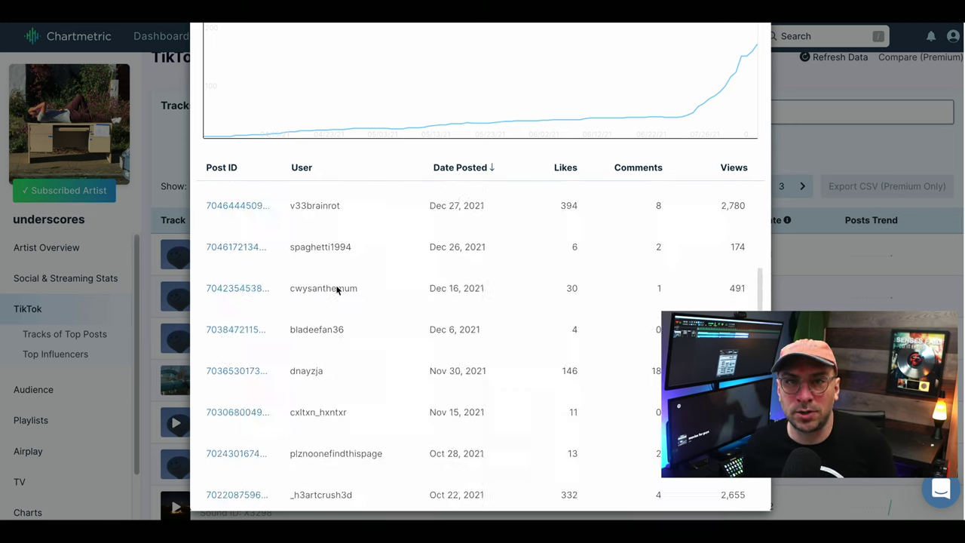
scroll(337, 290, "up", 20)
scroll(337, 290, "up", 1)
left_click(249, 202)
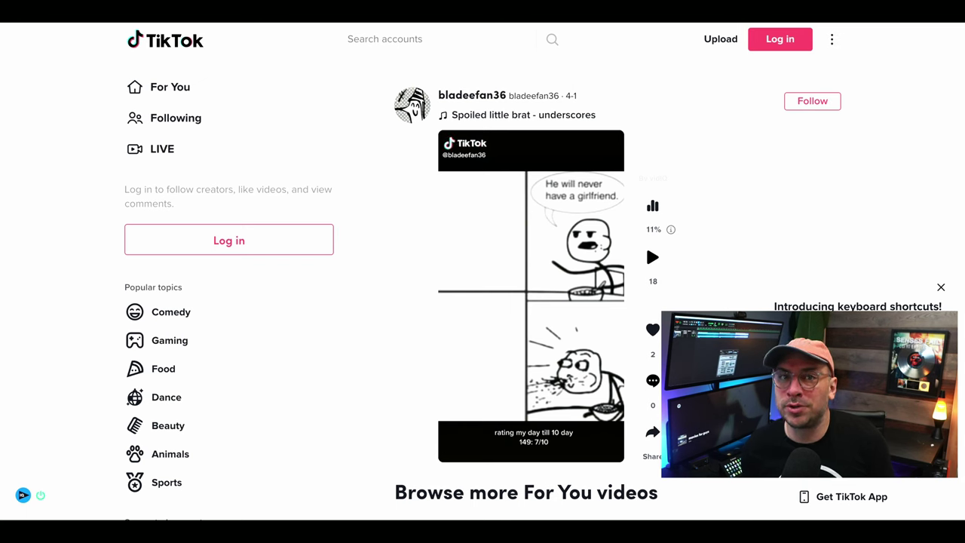
Close the TikTok post and the Spoiled little brat sound page to return to Track Details.
key("ctrl+w")
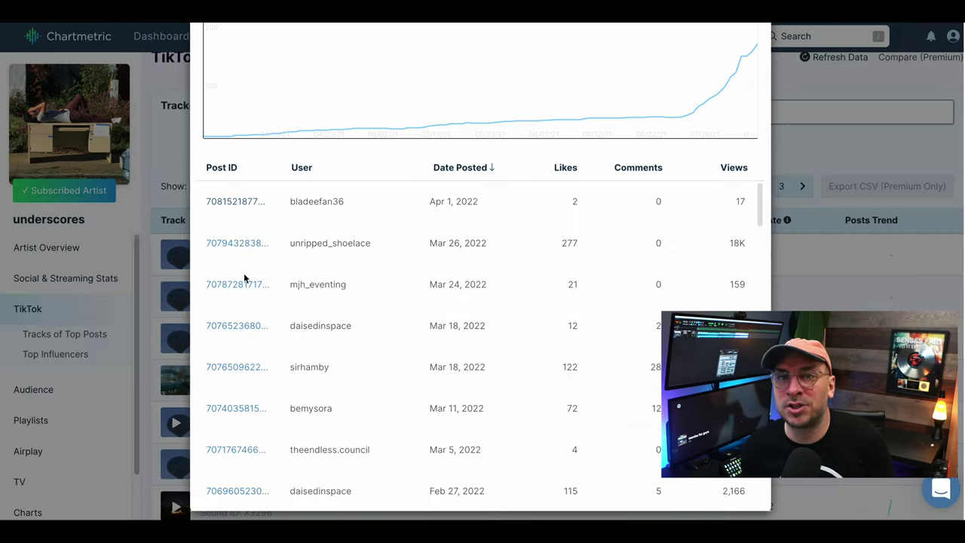
scroll(334, 288, "up", 5)
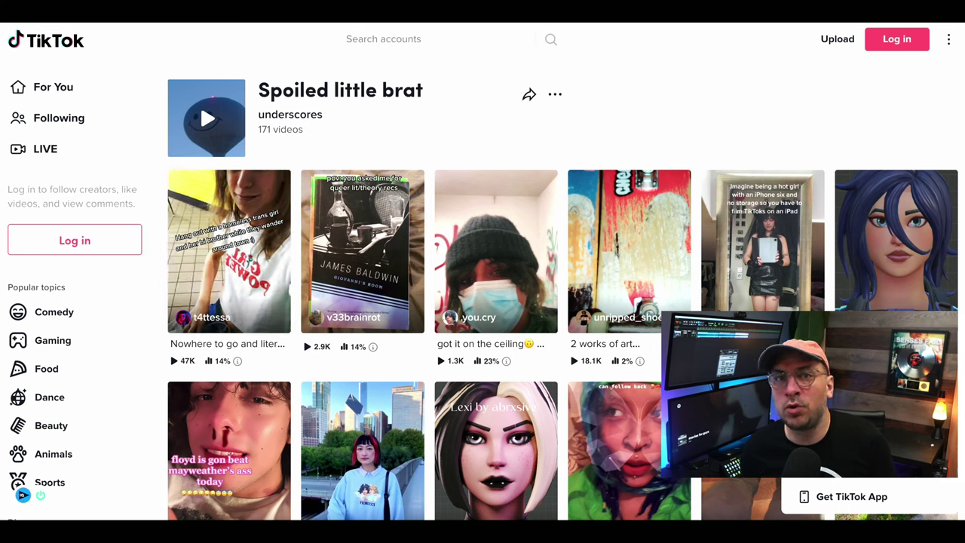
key("super+w")
Sort the track's TikTok posts by Views descending, then re-sort them by Date Posted.
scroll(414, 169, "down", 1)
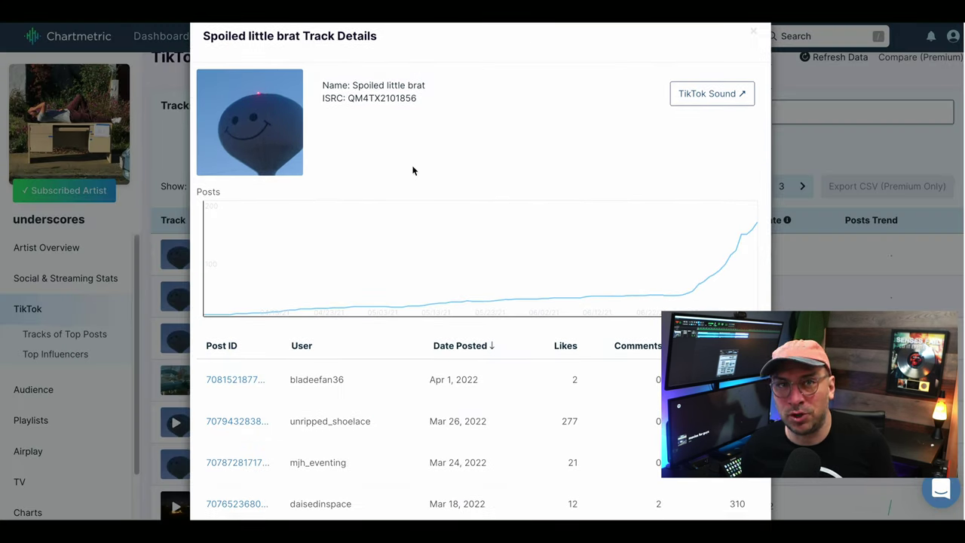
scroll(412, 171, "down", 3)
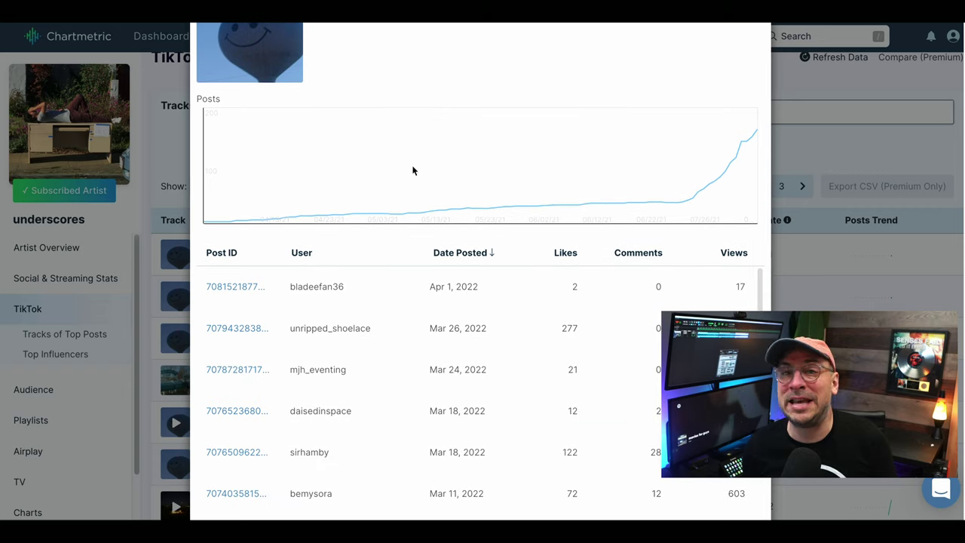
scroll(413, 170, "down", 1)
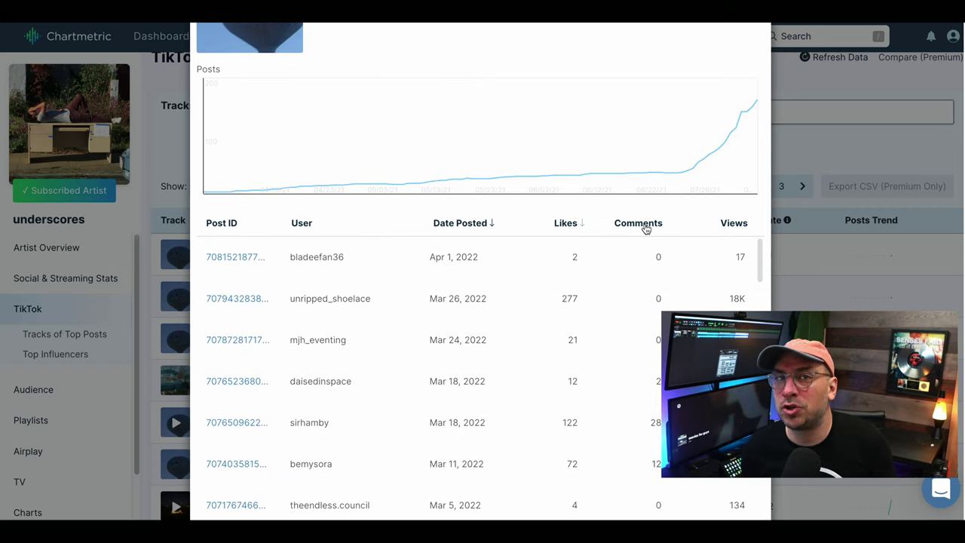
left_click(745, 230)
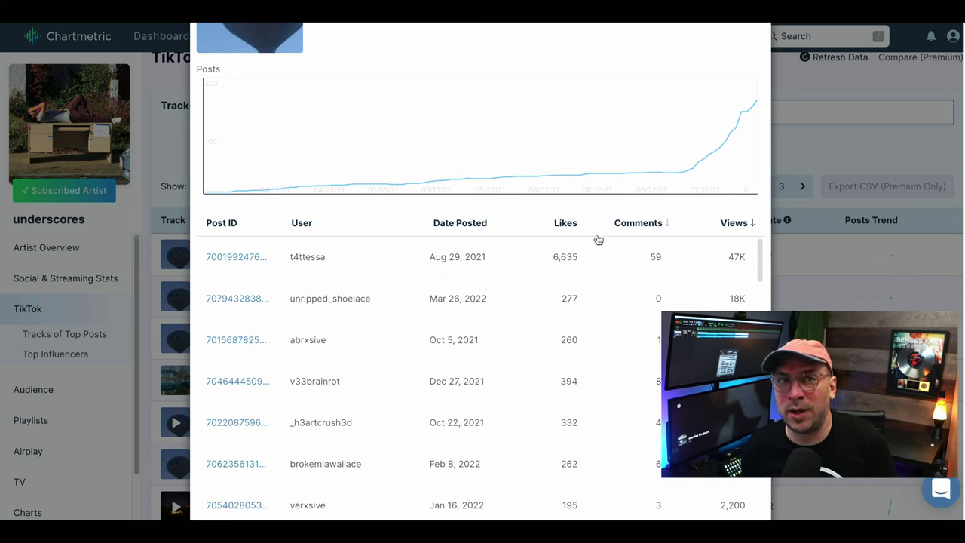
left_click(463, 230)
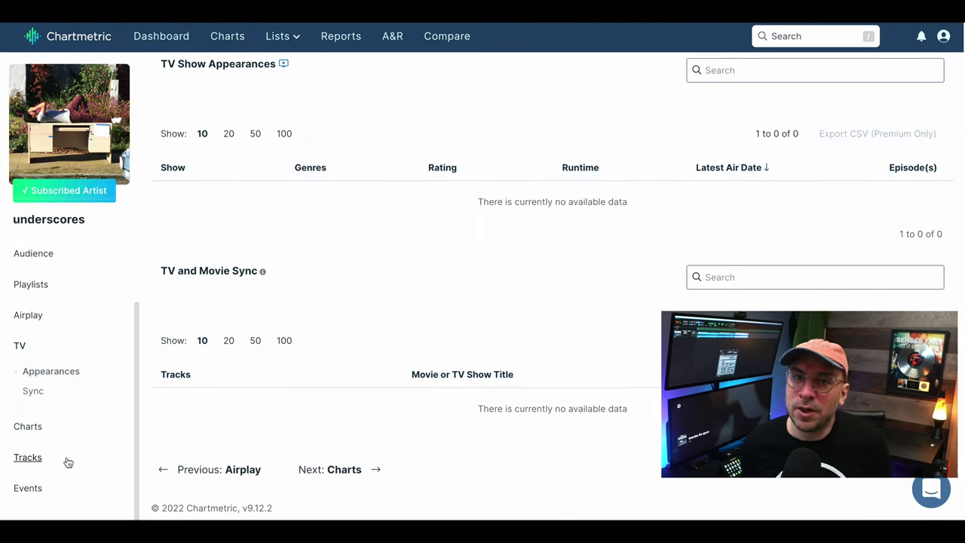
Open underscores' Events page showing upcoming Lollapalooza 2022 and the 12 past concerts.
scroll(67, 460, "up", 2)
scroll(68, 462, "up", 1)
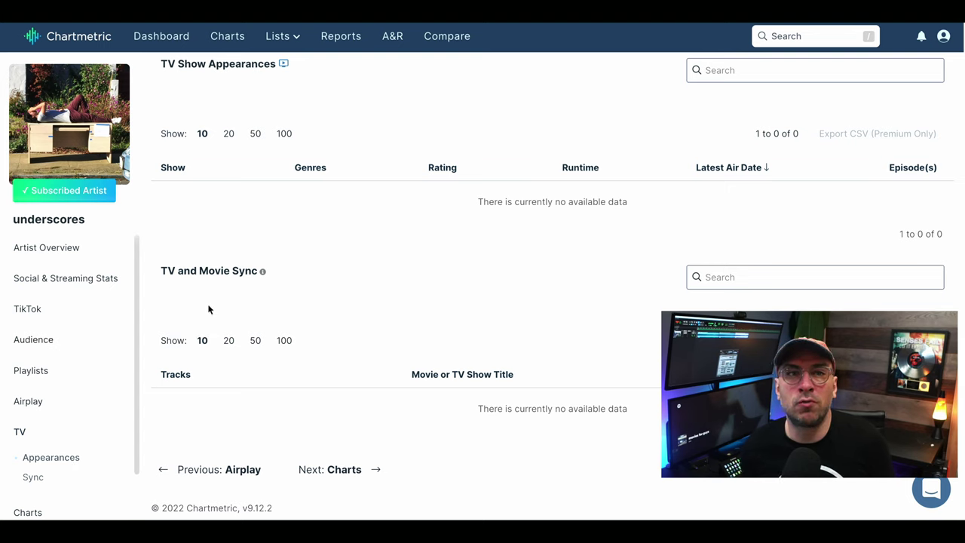
scroll(67, 360, "down", 2)
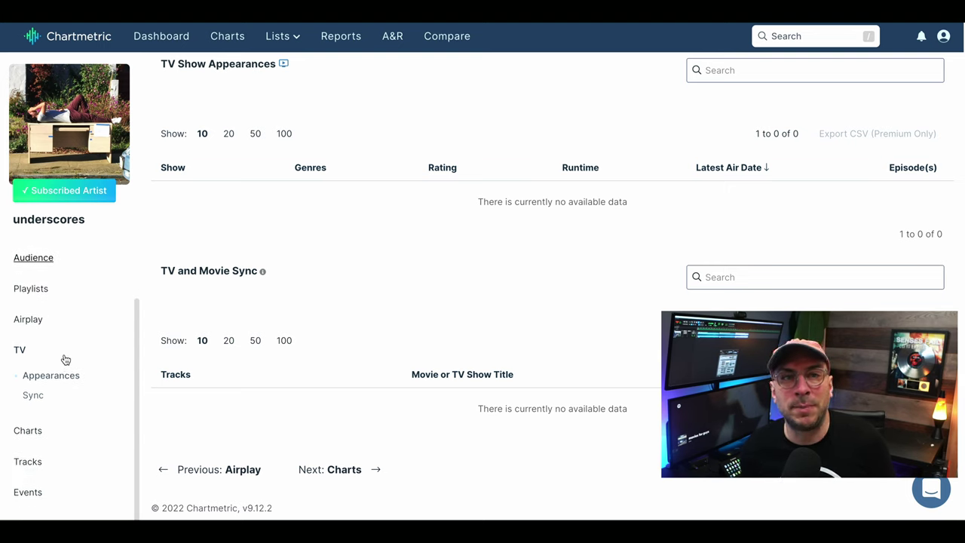
left_click(28, 488)
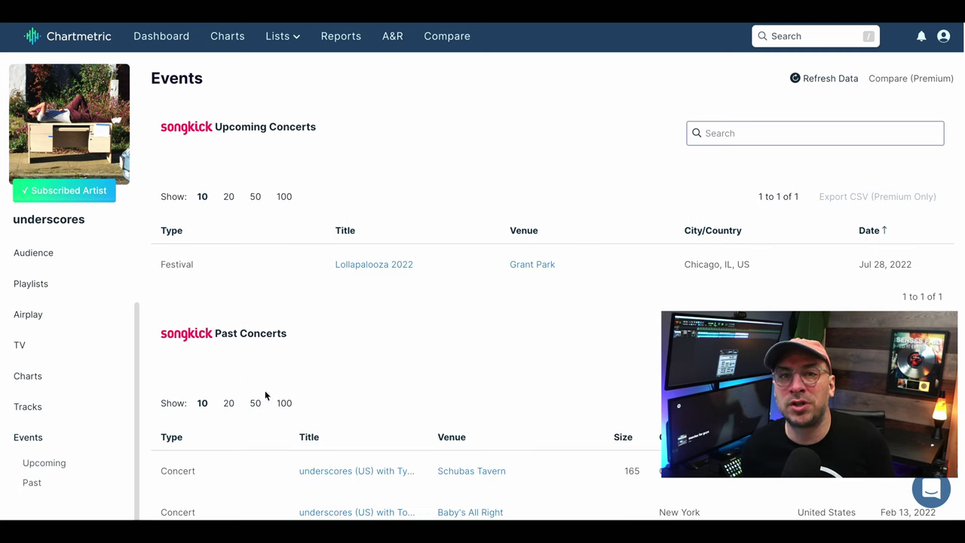
scroll(329, 377, "down", 6)
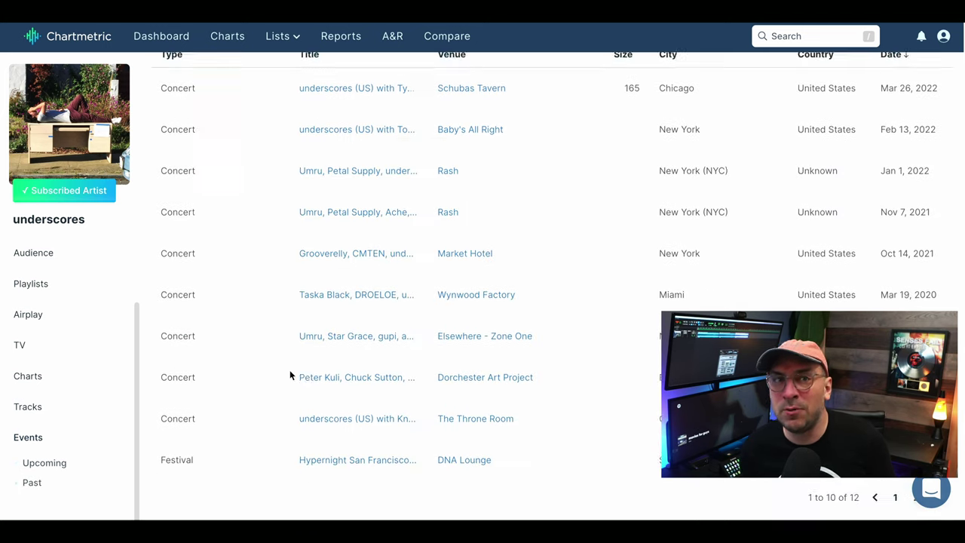
scroll(291, 375, "up", 3)
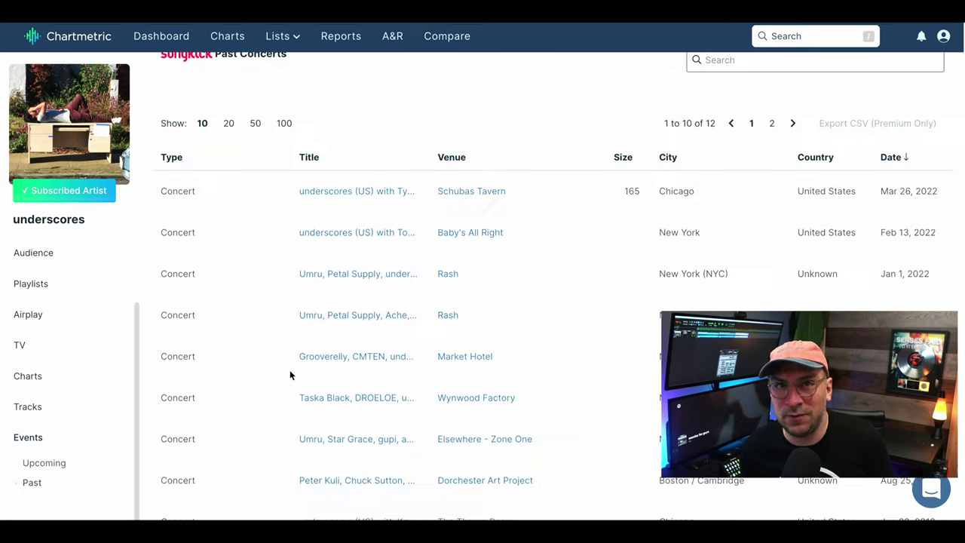
scroll(290, 375, "up", 4)
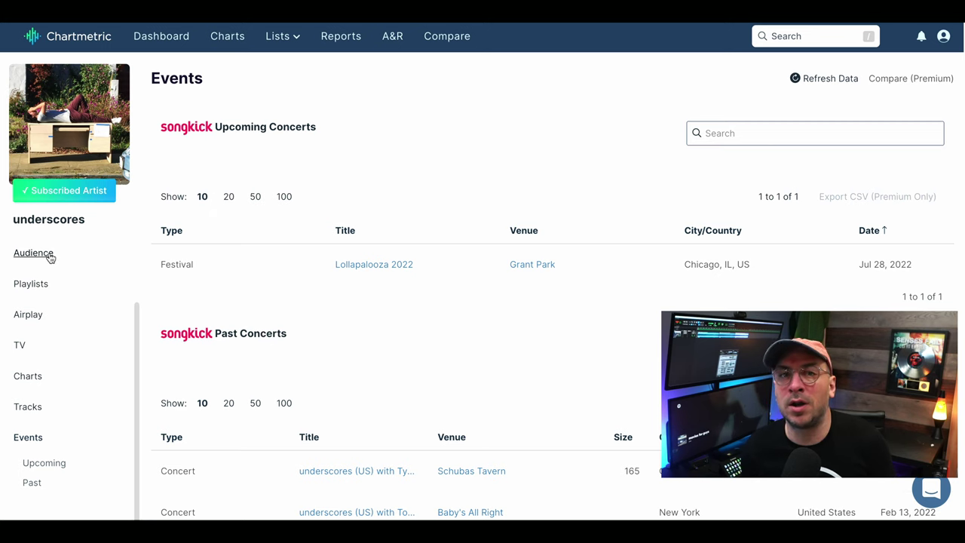
Dismiss the search suggestions and go back to underscores' Artist Overview page.
mouse_move(163, 45)
left_click(304, 101)
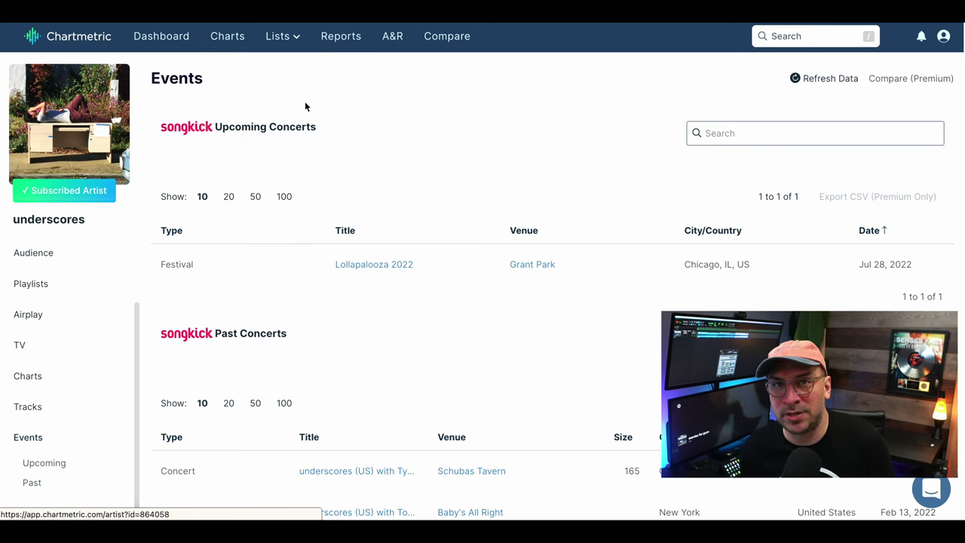
scroll(31, 251, "up", 2)
left_click(45, 249)
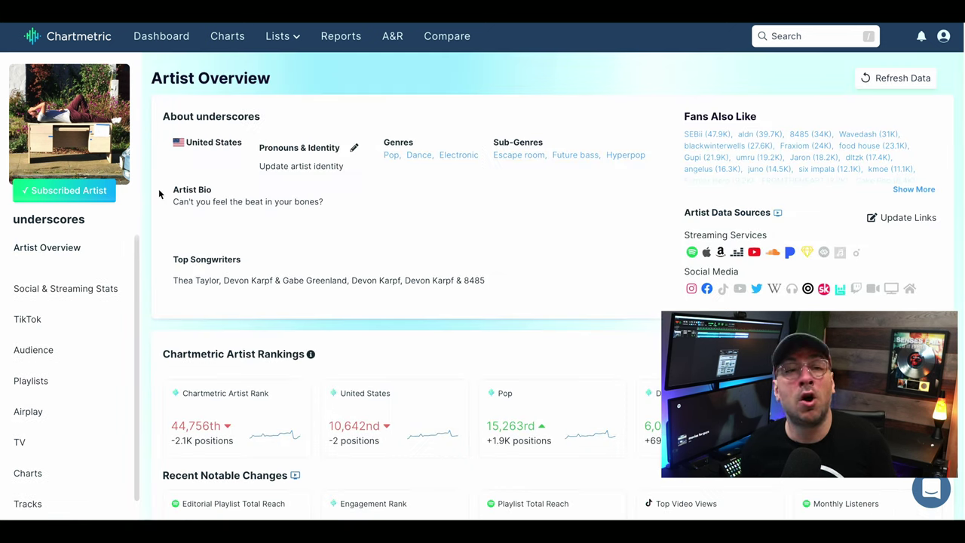